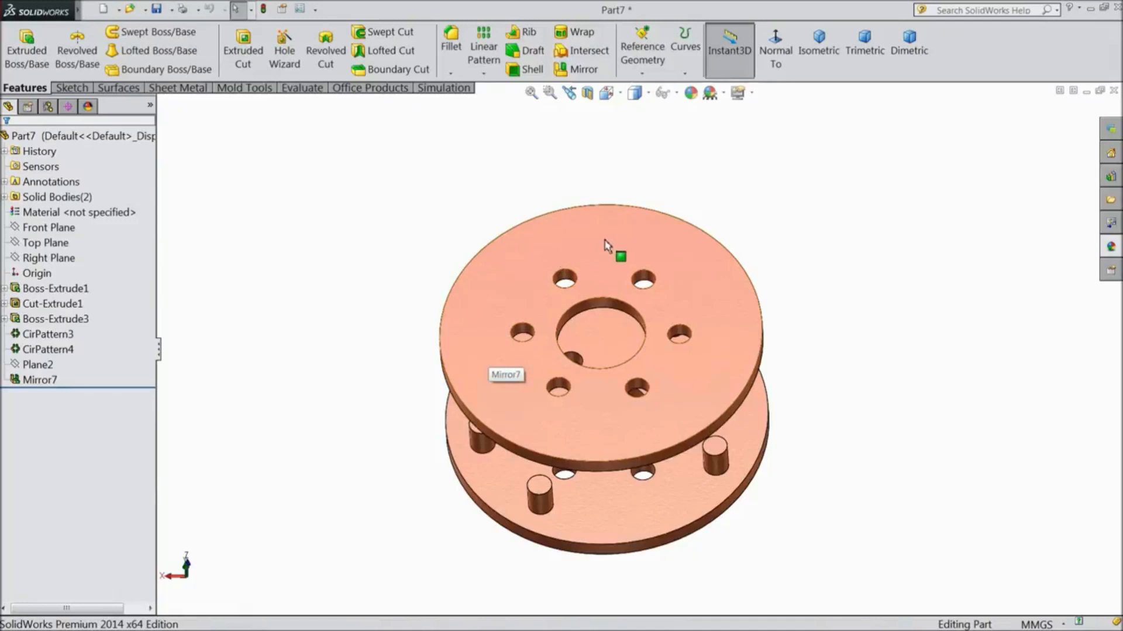
Step: Sketch a center rectangle about 24.7 by 18.5 mm on the upper disc's top face, centred below the ring of holes
{"action": "left_click", "coordinate": [489, 355]}
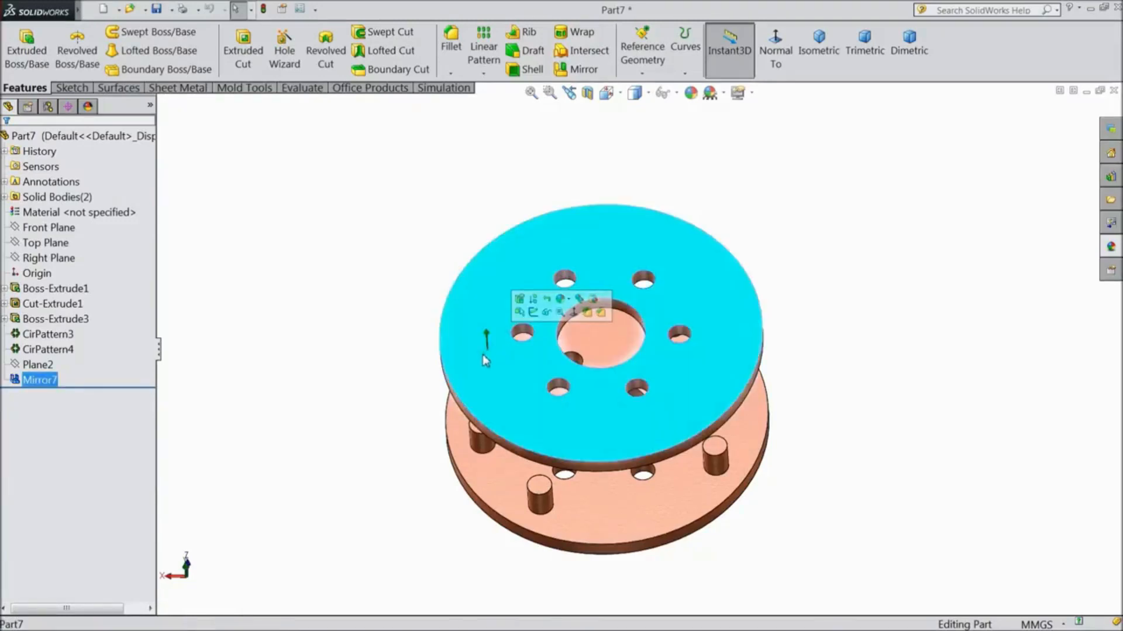
{"action": "left_click", "coordinate": [534, 317]}
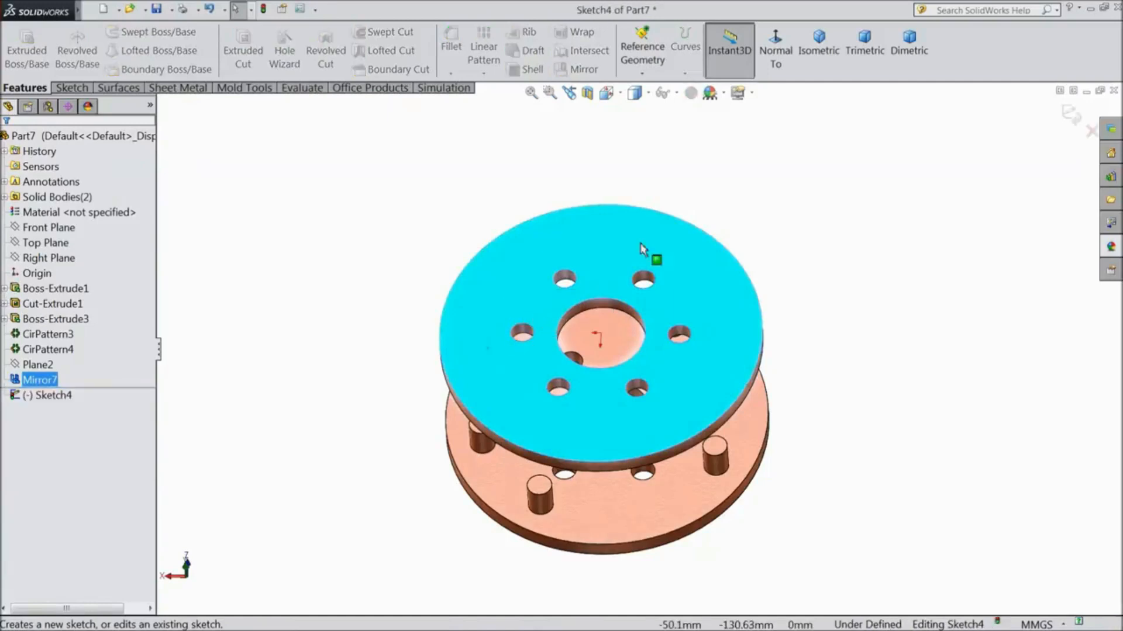
{"action": "left_click", "coordinate": [776, 70]}
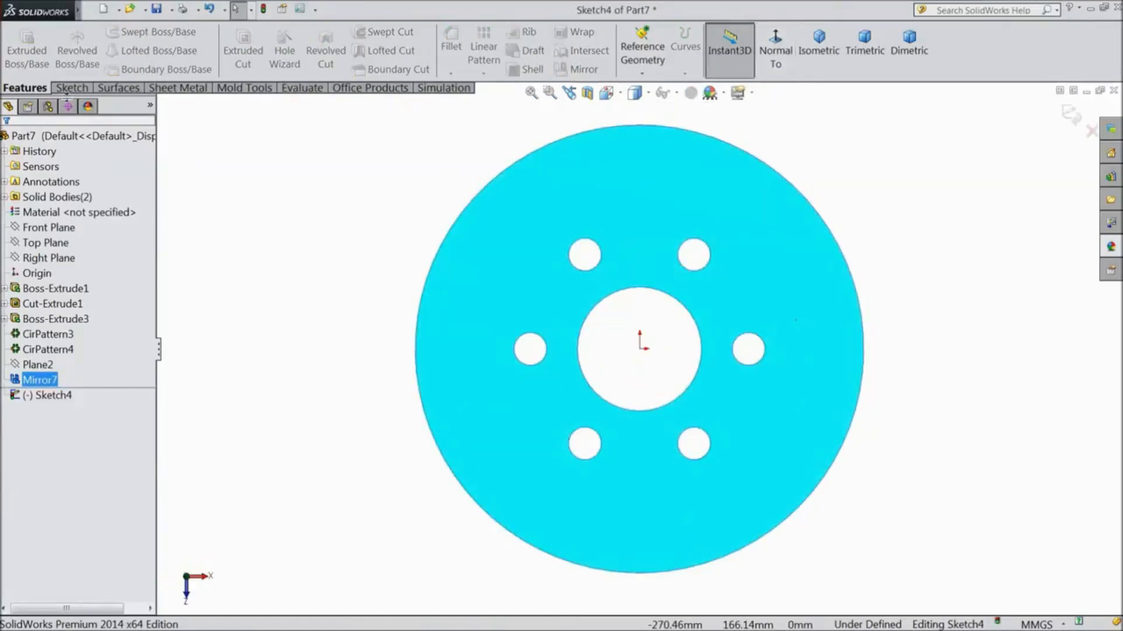
{"action": "left_click", "coordinate": [69, 89]}
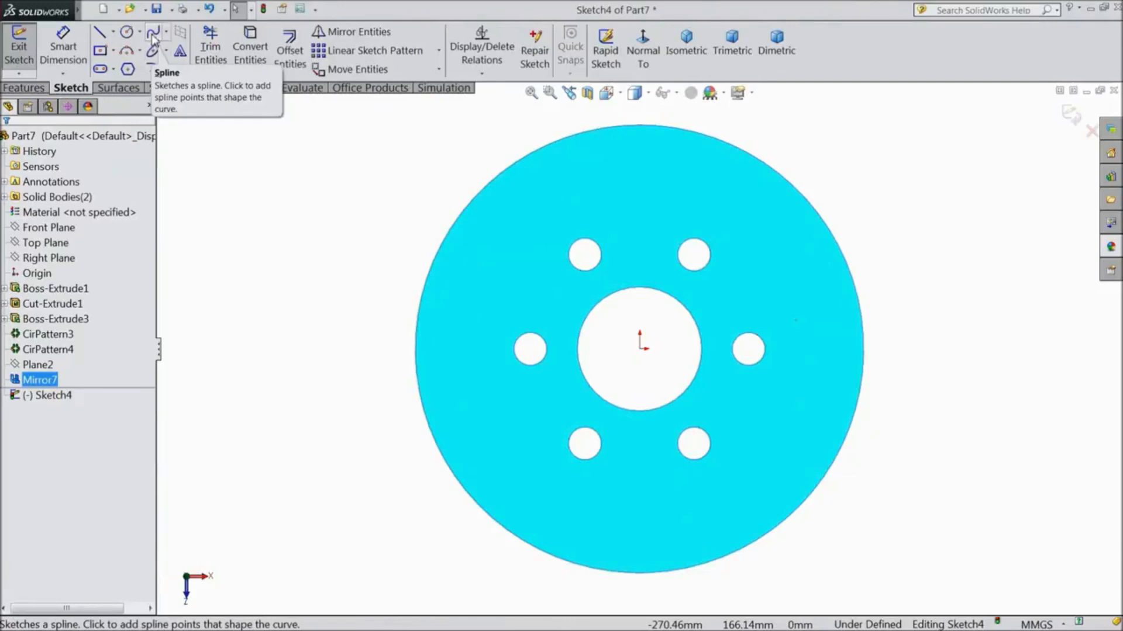
{"action": "left_click", "coordinate": [100, 57]}
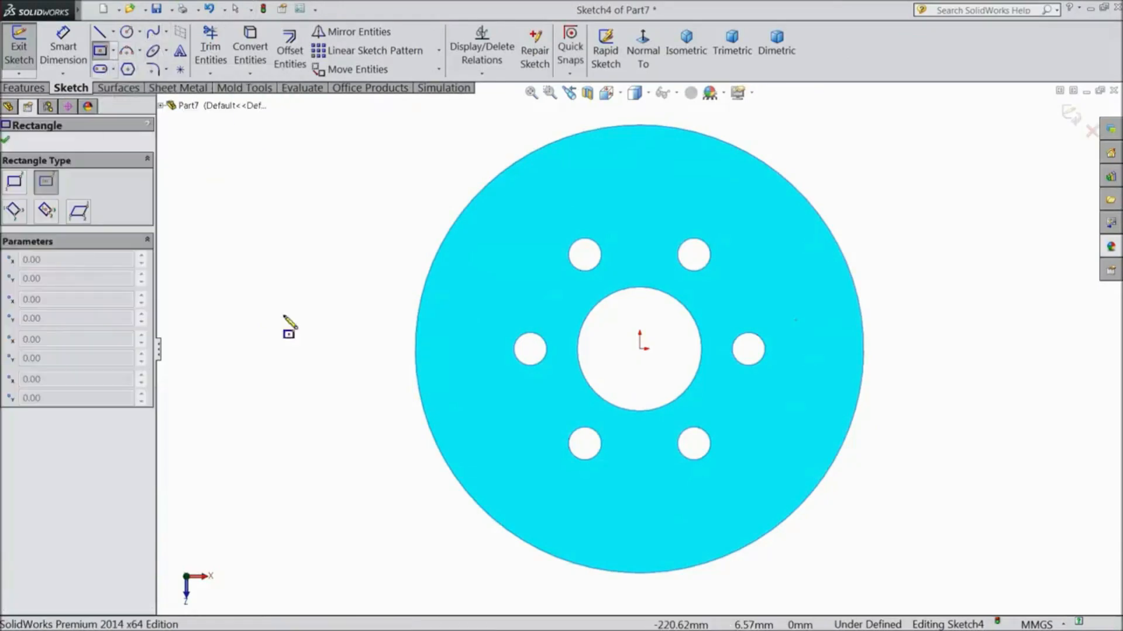
{"action": "left_click", "coordinate": [641, 526]}
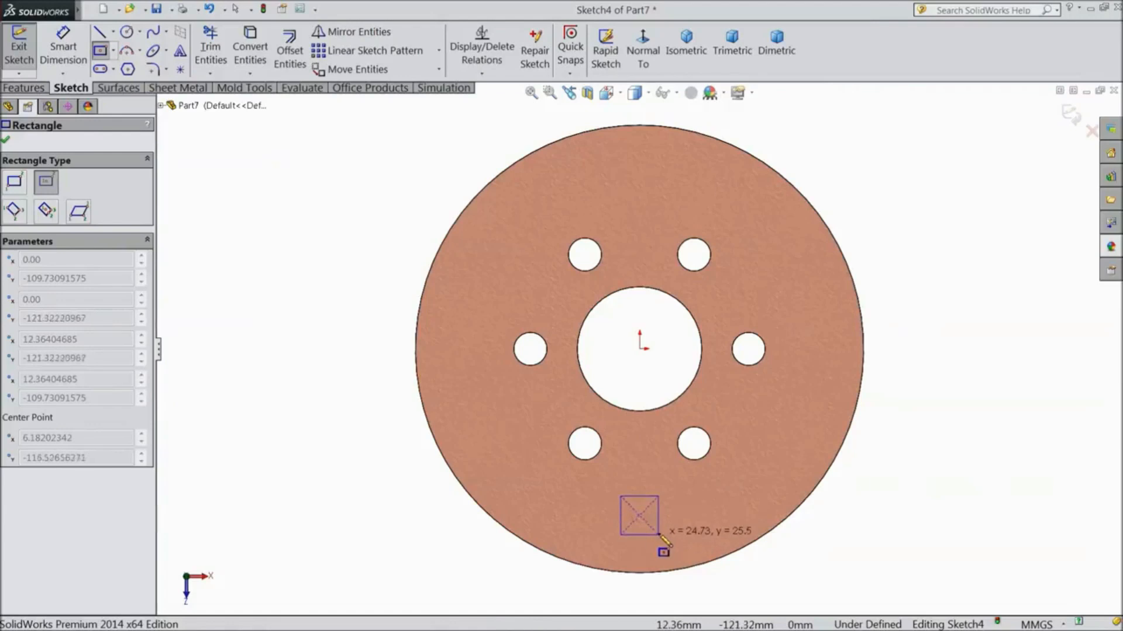
{"action": "left_click", "coordinate": [659, 530]}
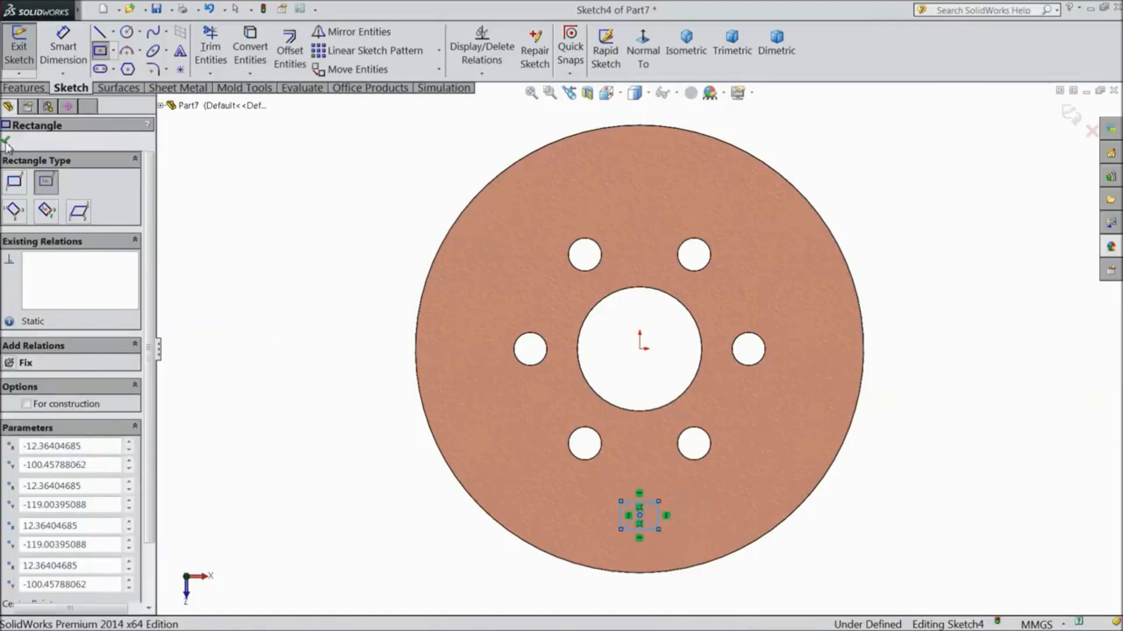
{"action": "key", "text": "Escape"}
Step: Cut the rectangle through the upper disc only, using an Extruded Cut with a Blind depth of 26 mm
{"action": "left_click", "coordinate": [24, 89]}
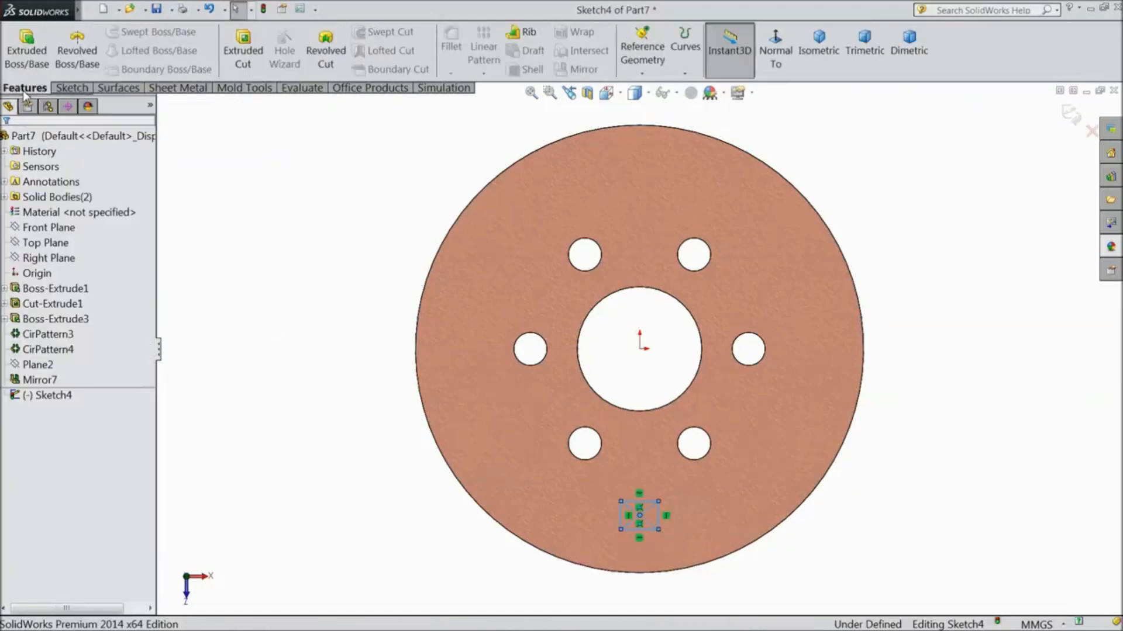
{"action": "left_click", "coordinate": [243, 55]}
{"action": "left_click", "coordinate": [77, 226]}
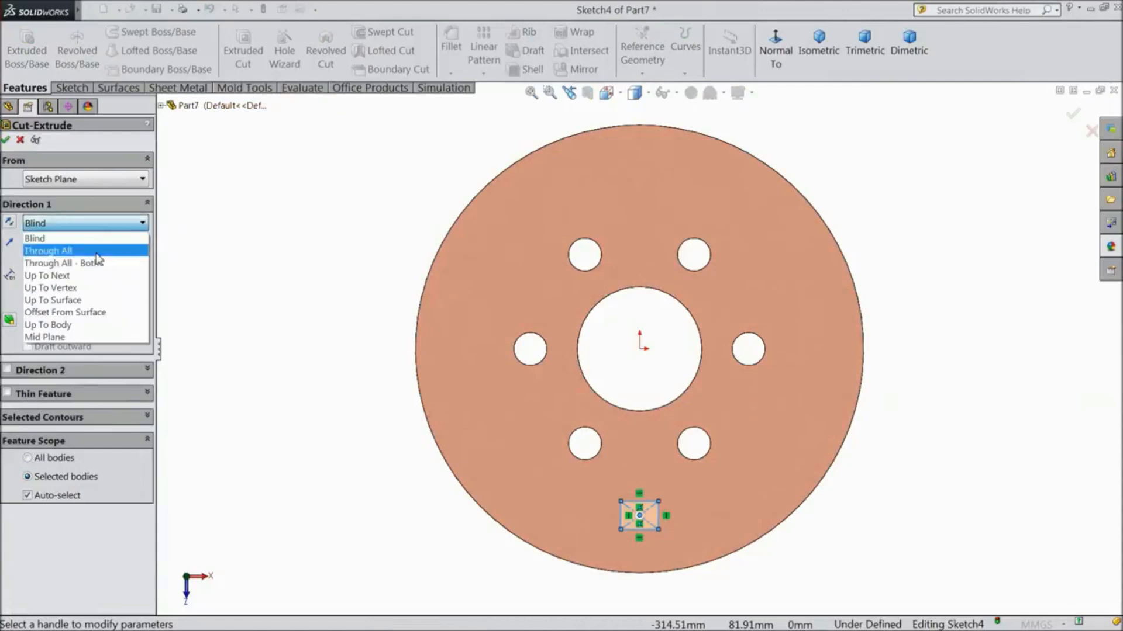
{"action": "left_click", "coordinate": [96, 252]}
{"action": "middle_click_drag", "start_coordinate": [381, 463], "coordinate": [385, 279]}
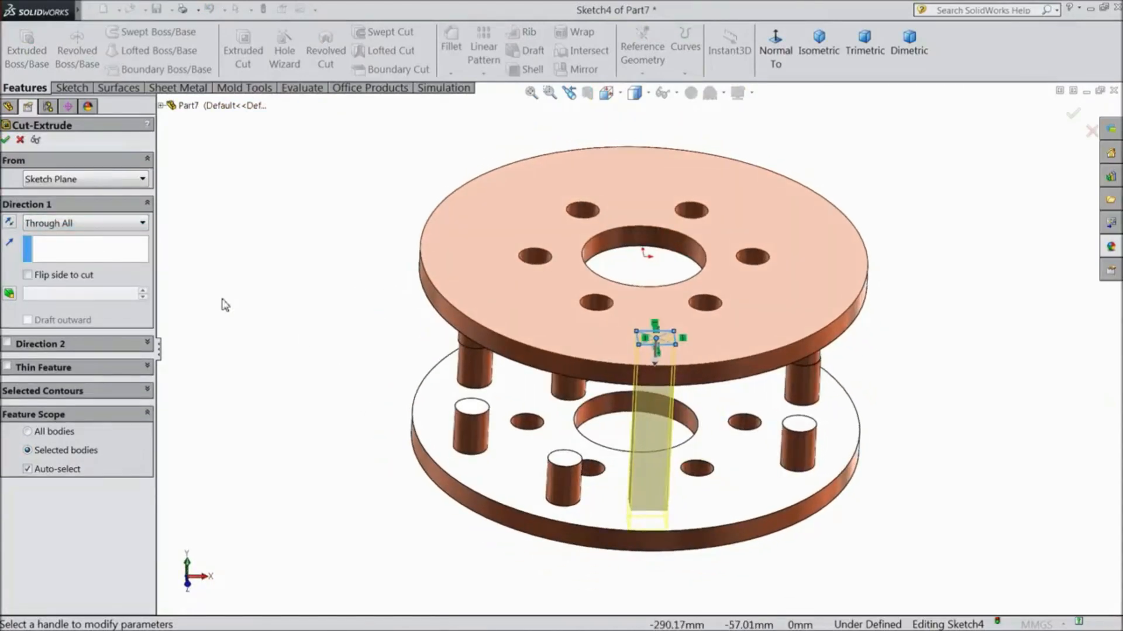
{"action": "left_click", "coordinate": [75, 228]}
{"action": "left_click", "coordinate": [75, 236]}
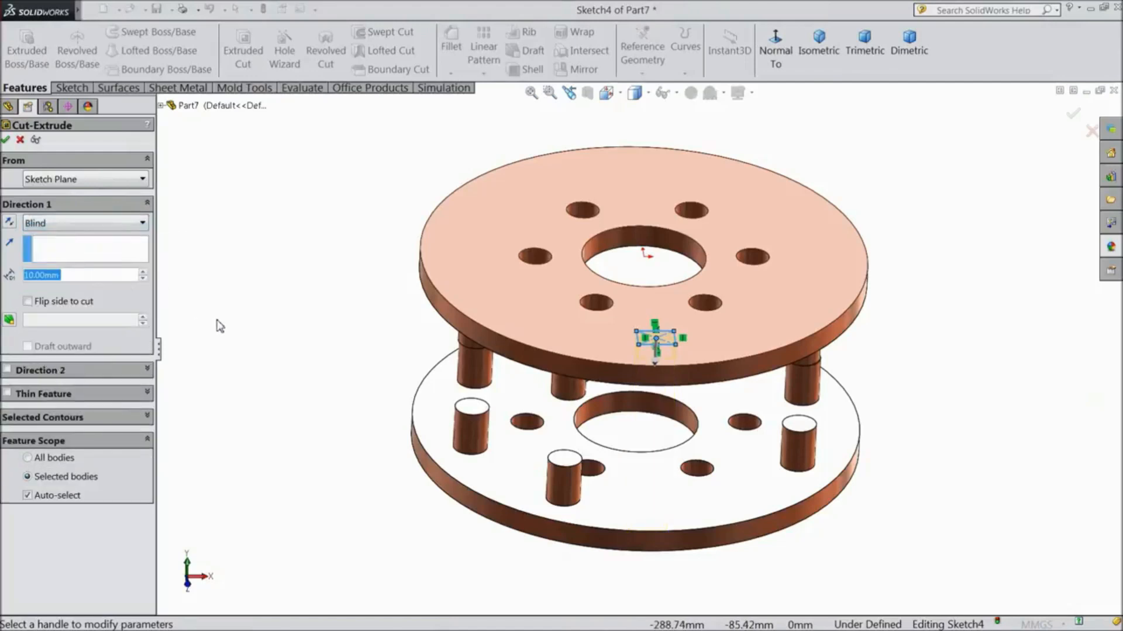
{"action": "middle_click_drag", "start_coordinate": [220, 326], "coordinate": [217, 233]}
{"action": "left_click_drag", "start_coordinate": [651, 270], "coordinate": [654, 285]}
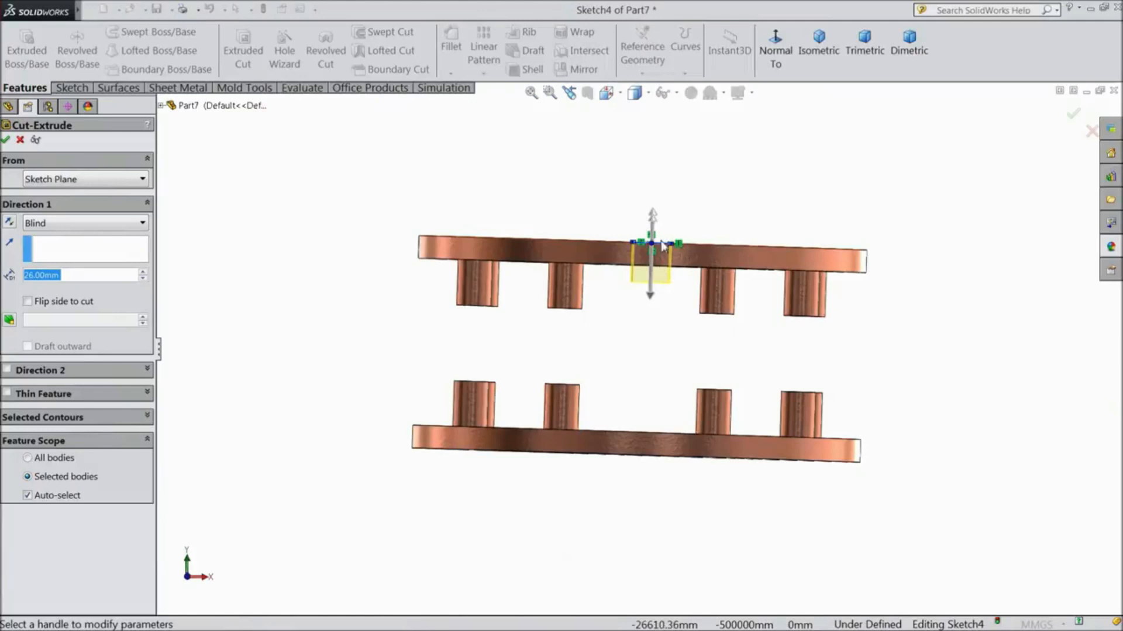
{"action": "scroll", "coordinate": [672, 240], "scroll_direction": "down", "scroll_amount": 2}
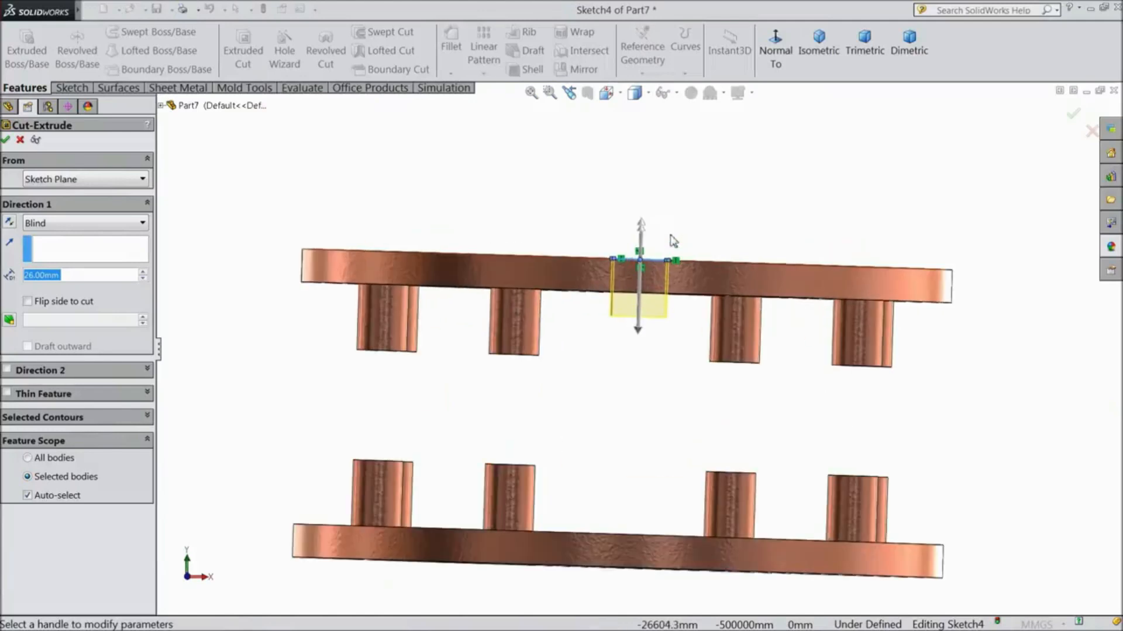
{"action": "left_click", "coordinate": [1074, 117]}
Step: Start a new sketch on the upper disc's top face and view it face-on
{"action": "scroll", "coordinate": [680, 195], "scroll_direction": "up", "scroll_amount": 2}
{"action": "middle_click_drag", "start_coordinate": [683, 195], "coordinate": [667, 408]}
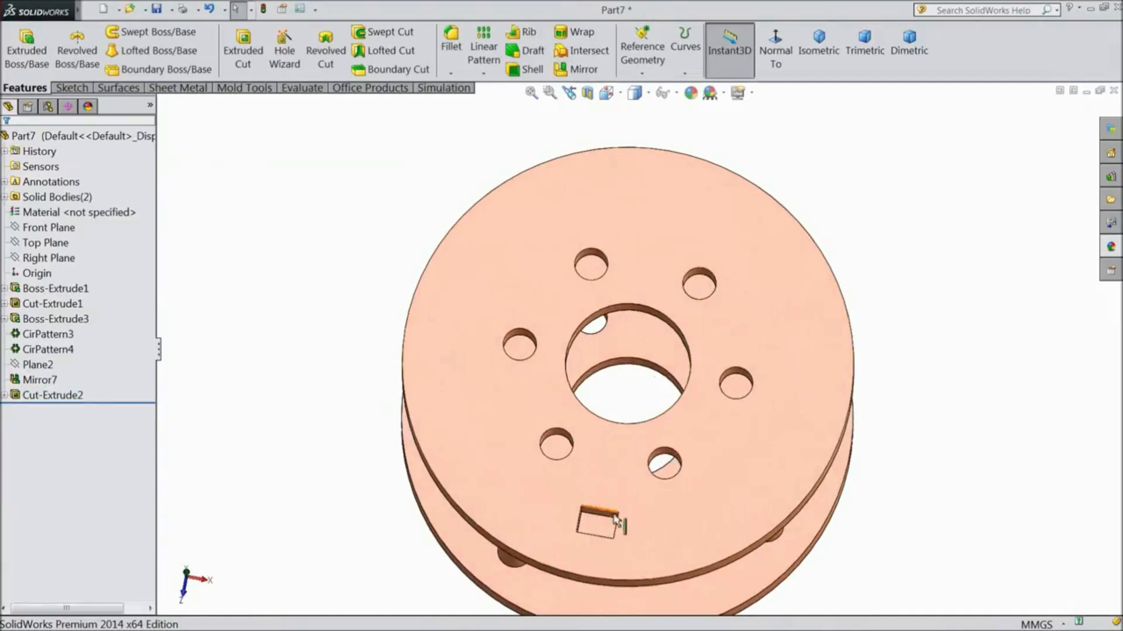
{"action": "left_click", "coordinate": [509, 446]}
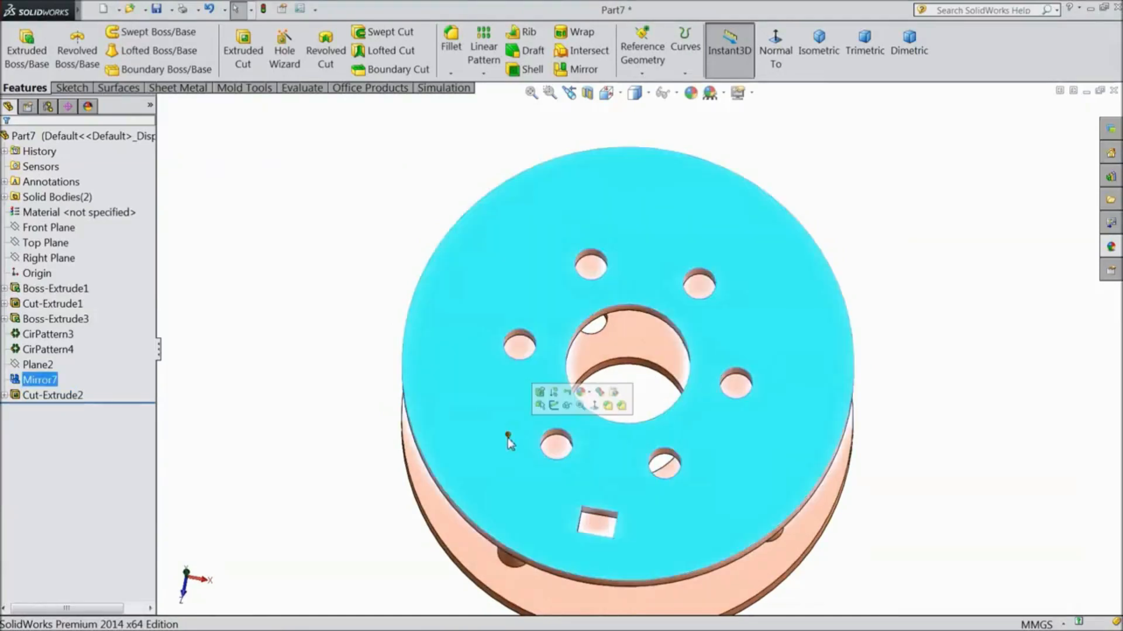
{"action": "left_click", "coordinate": [557, 408]}
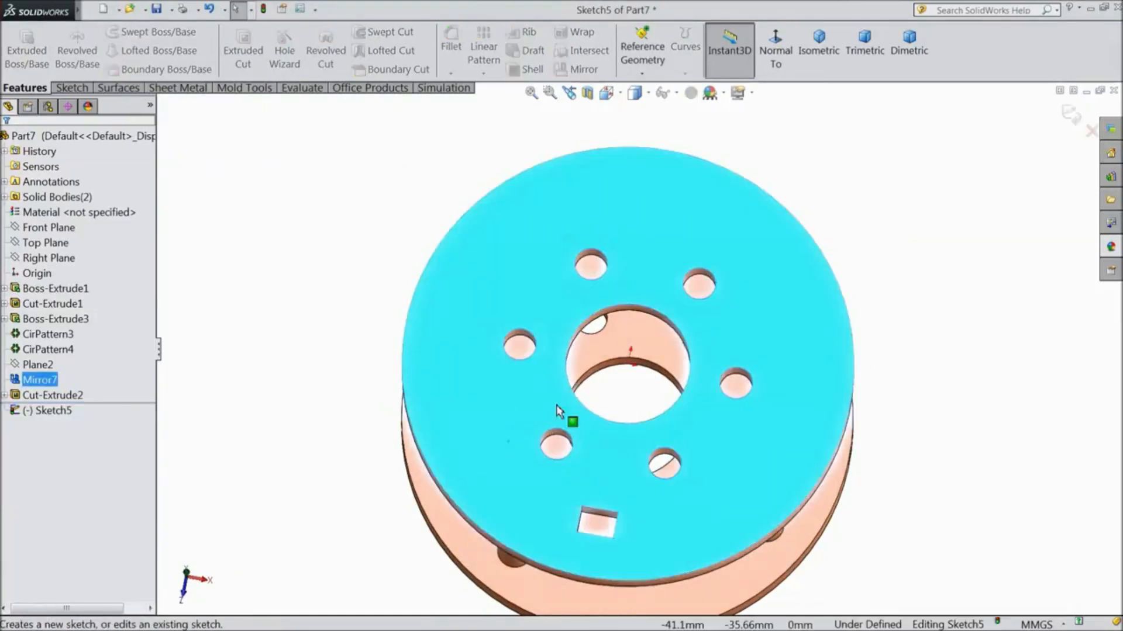
{"action": "left_click", "coordinate": [774, 54]}
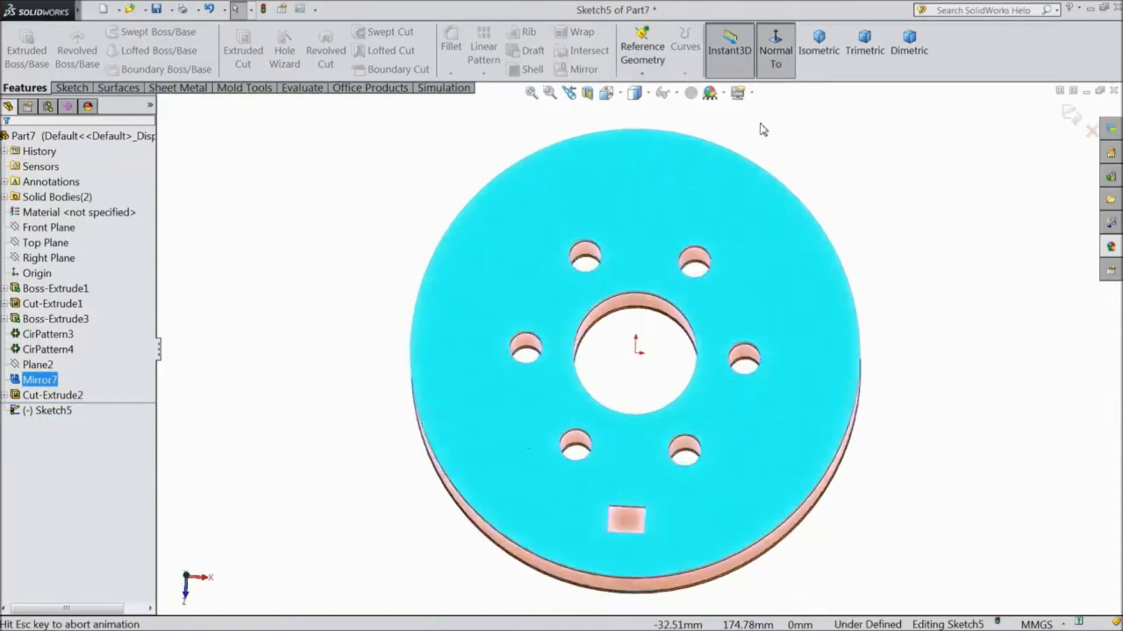
{"action": "left_click", "coordinate": [68, 89]}
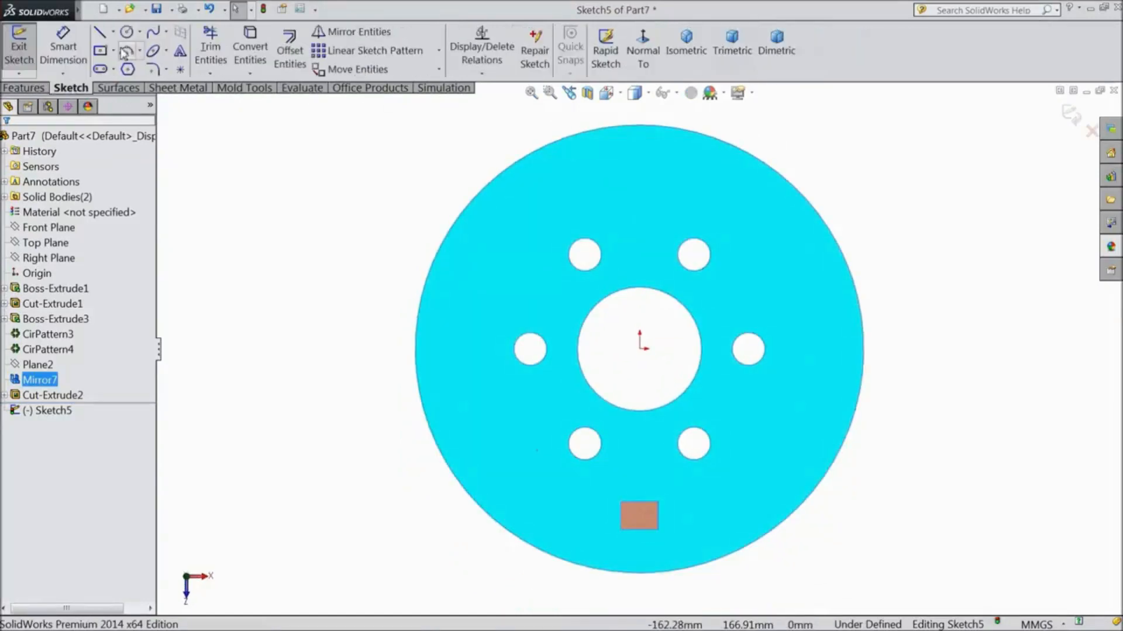
Step: Draw an open 12-point wavy spline clockwise around the ring of holes, from beside the leftmost hole to inside the rectangular cutout
{"action": "left_click", "coordinate": [154, 35]}
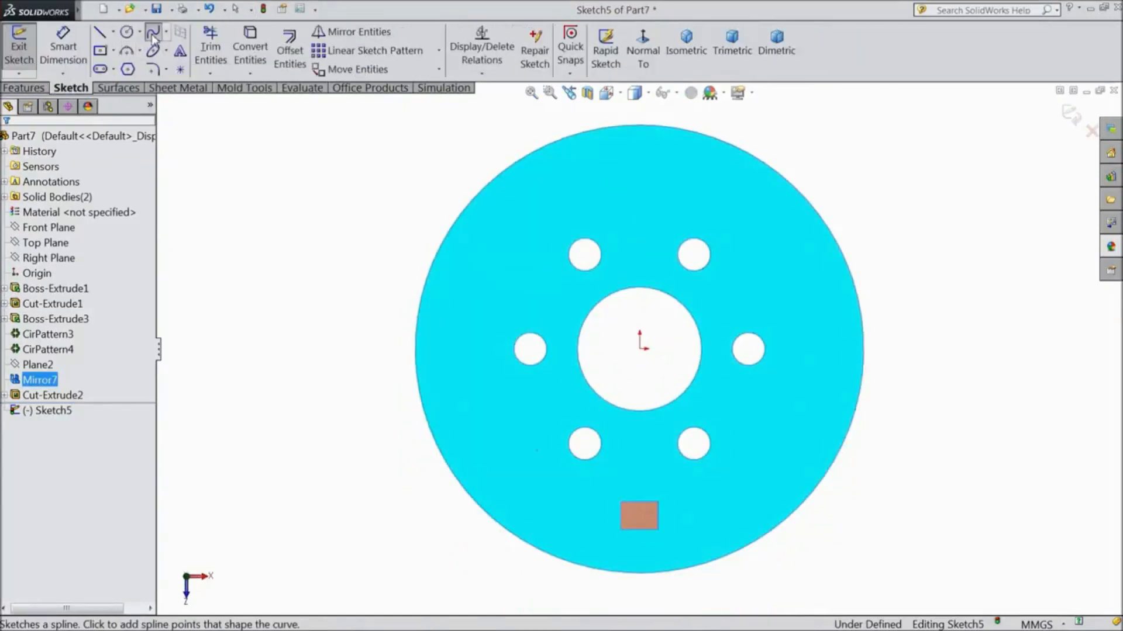
{"action": "left_click", "coordinate": [460, 355]}
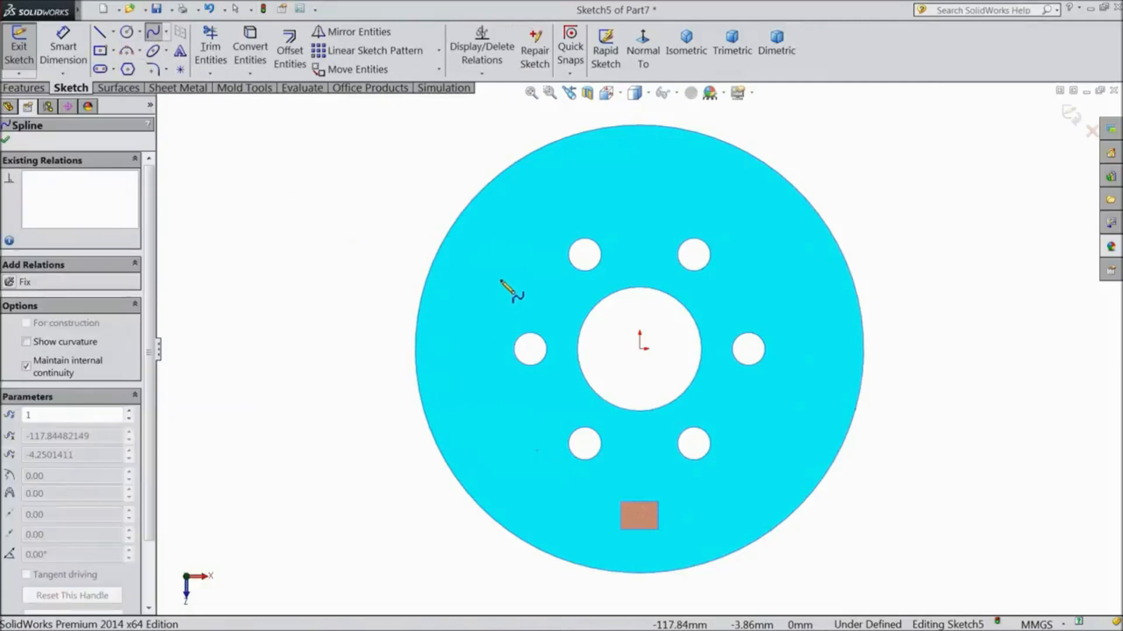
{"action": "left_click", "coordinate": [492, 262]}
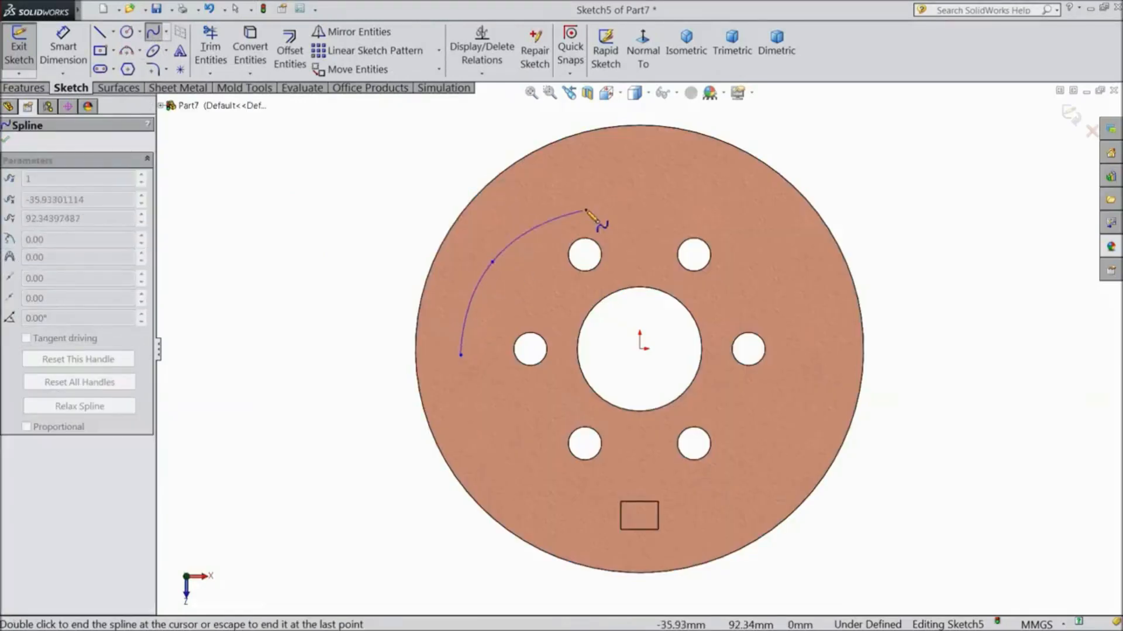
{"action": "left_click", "coordinate": [600, 176]}
{"action": "left_click", "coordinate": [693, 192]}
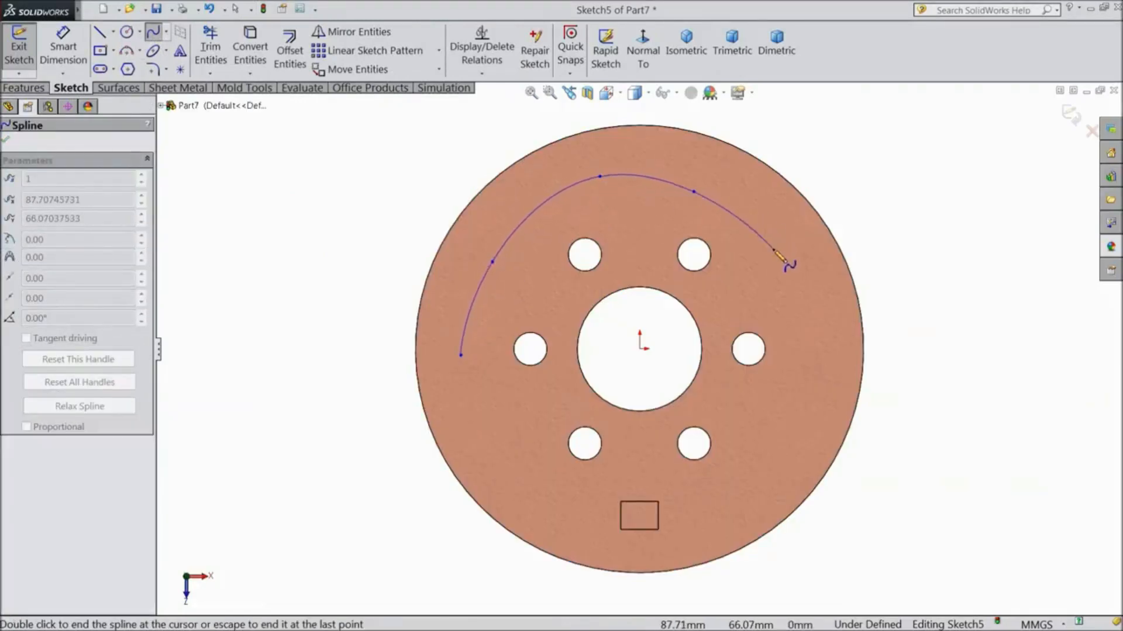
{"action": "left_click", "coordinate": [784, 283]}
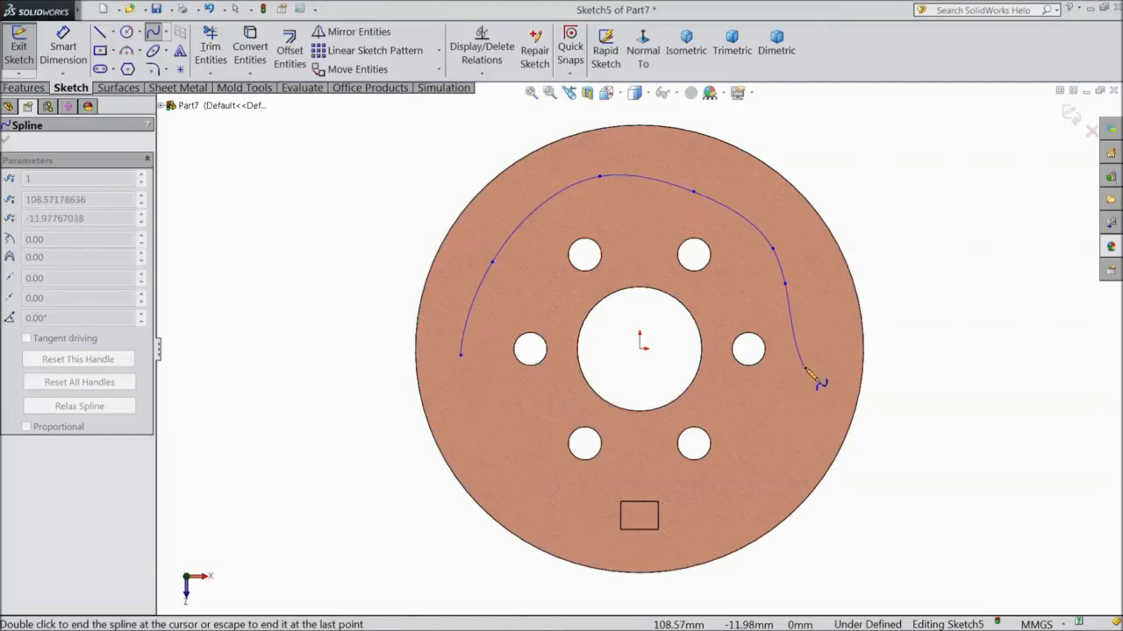
{"action": "left_click", "coordinate": [818, 345]}
{"action": "left_click", "coordinate": [796, 412]}
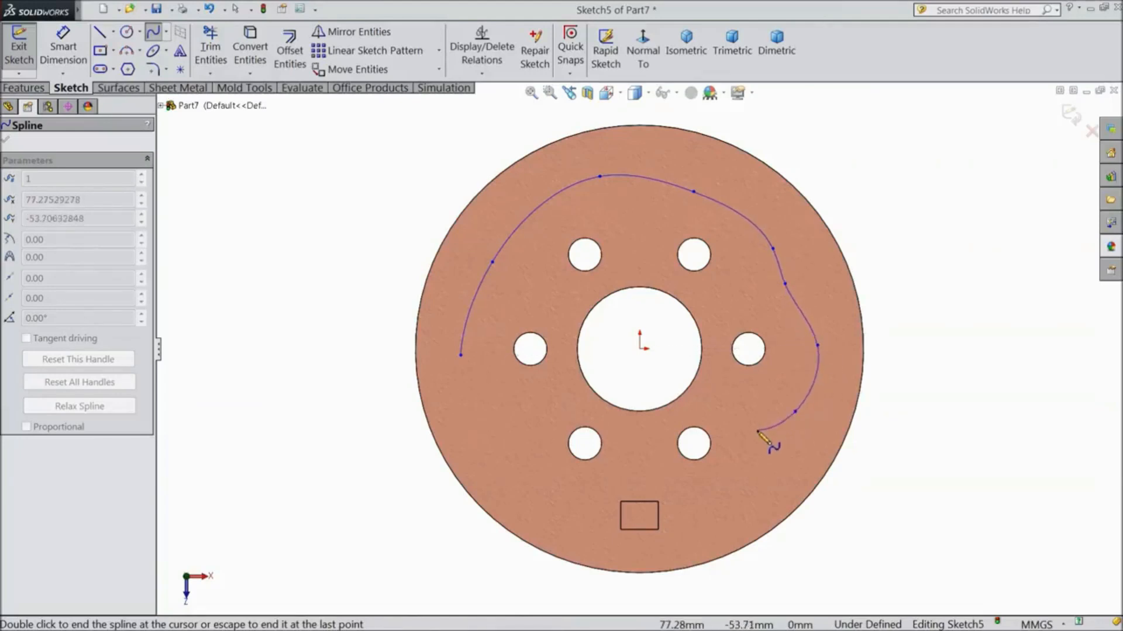
{"action": "left_click", "coordinate": [759, 433]}
{"action": "left_click", "coordinate": [753, 477]}
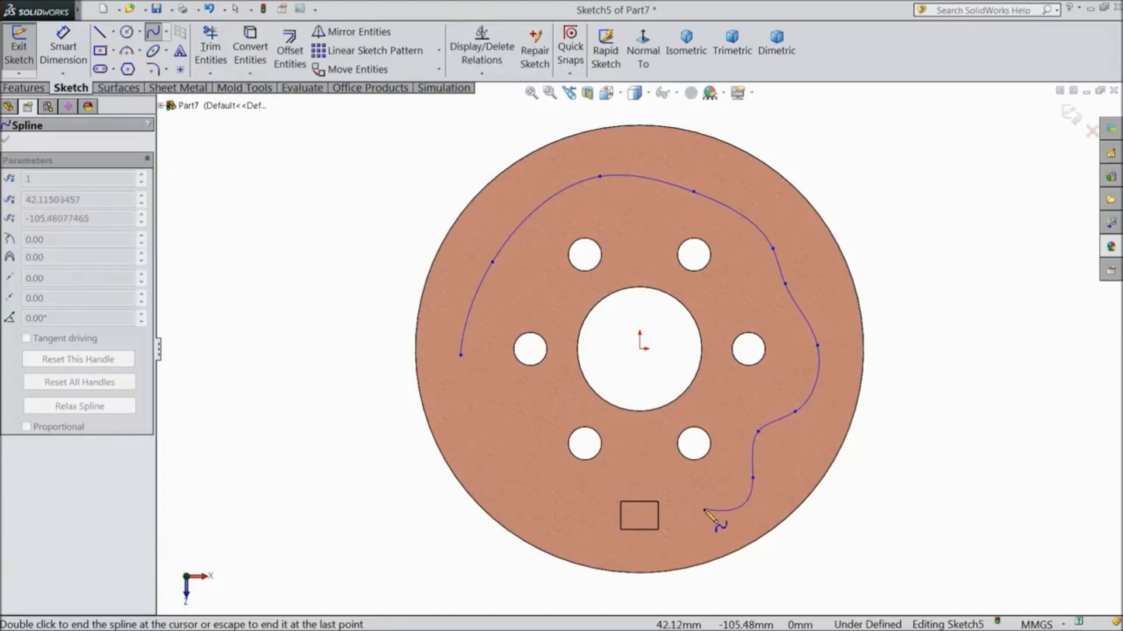
{"action": "left_click", "coordinate": [702, 511]}
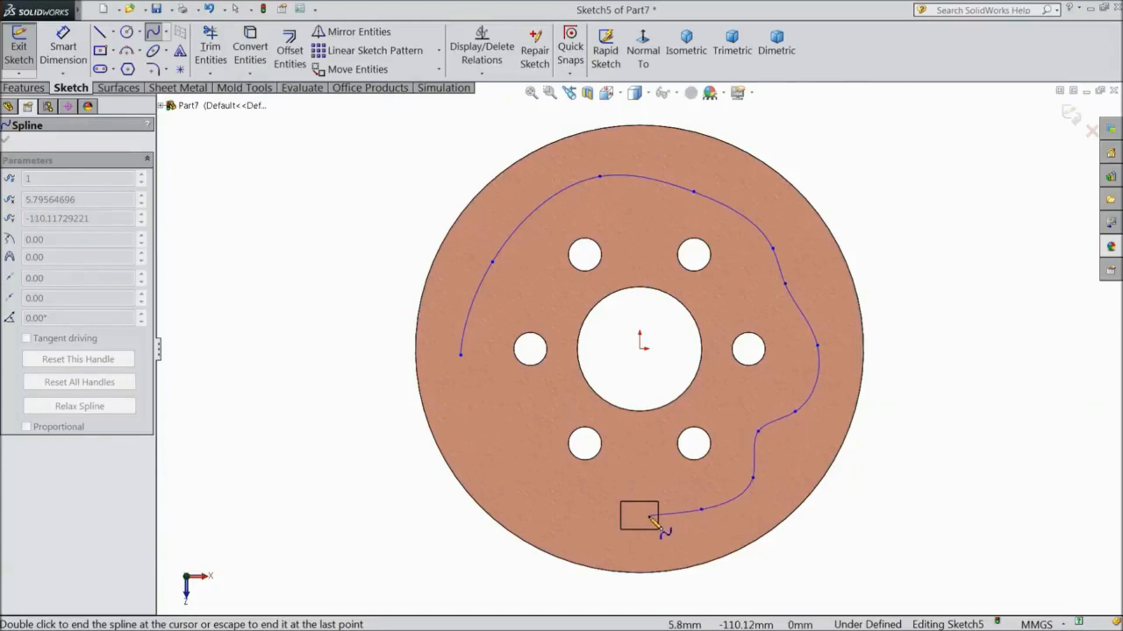
{"action": "left_click", "coordinate": [649, 517]}
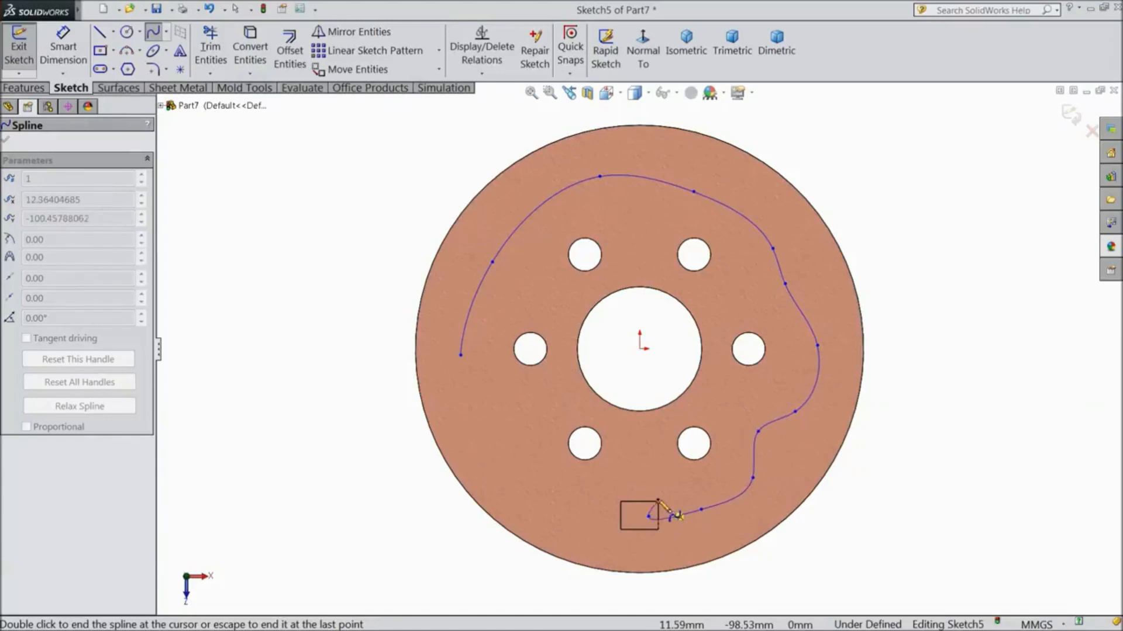
{"action": "right_click", "coordinate": [667, 477]}
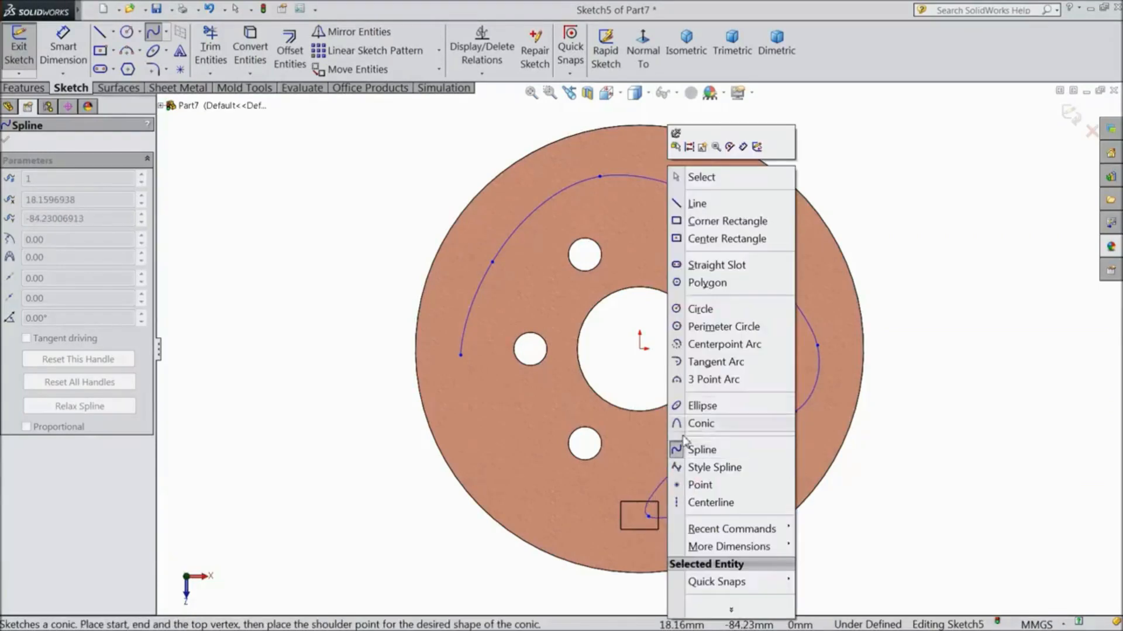
{"action": "left_click", "coordinate": [694, 177]}
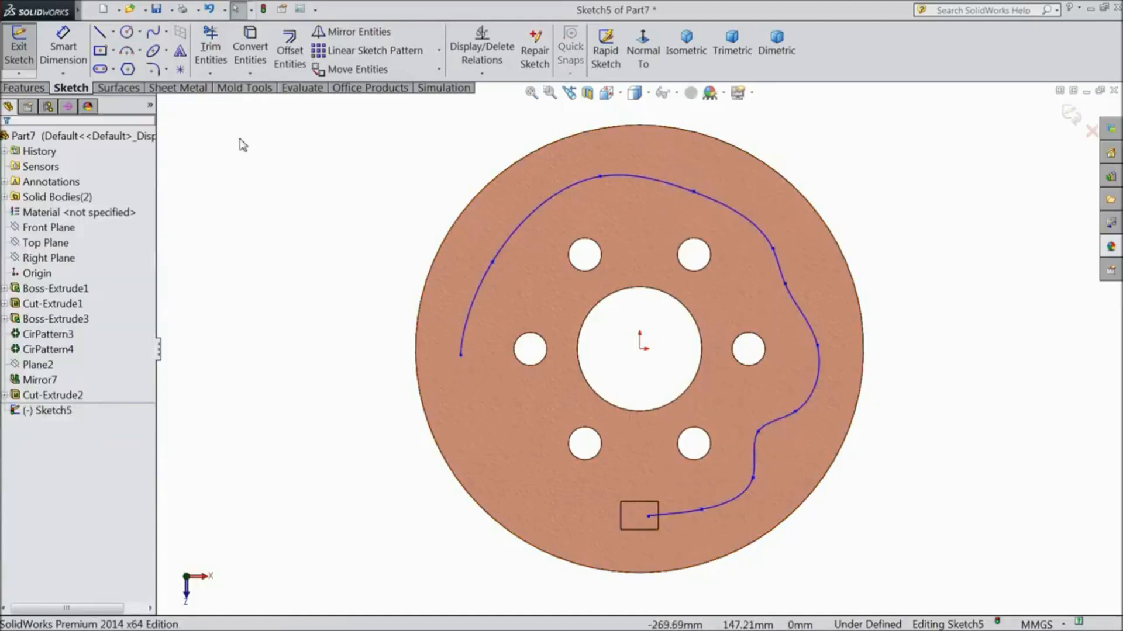
Step: Move the spline's free start point to about X -63.4, Y -90.4 mm, near the rectangular cutout, and exit the sketch
{"action": "left_click", "coordinate": [154, 33]}
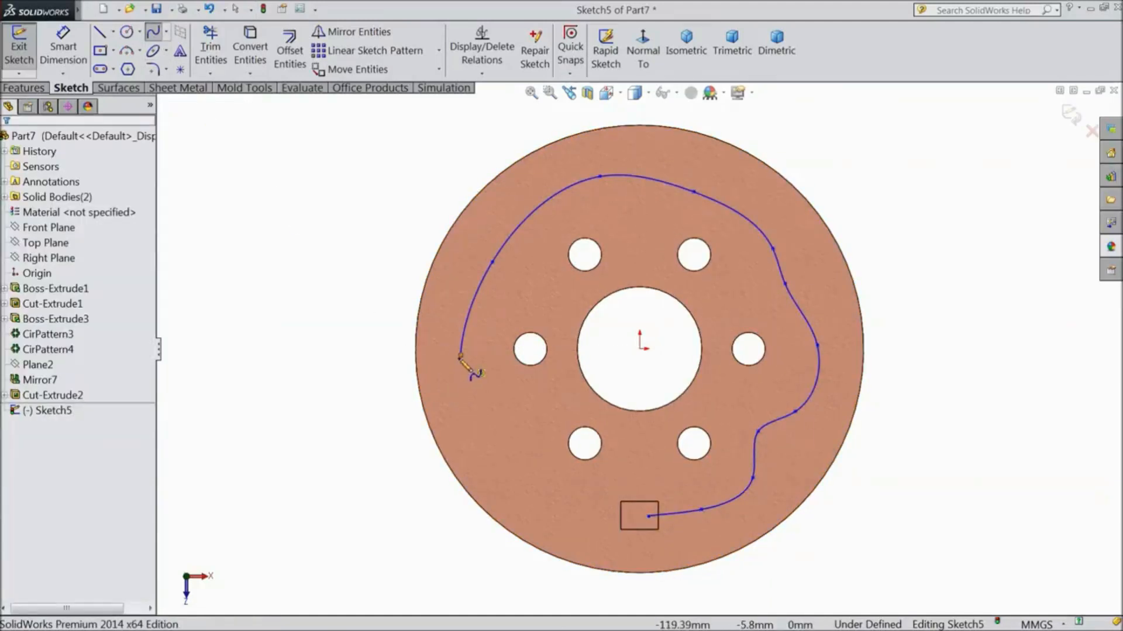
{"action": "left_click", "coordinate": [154, 34]}
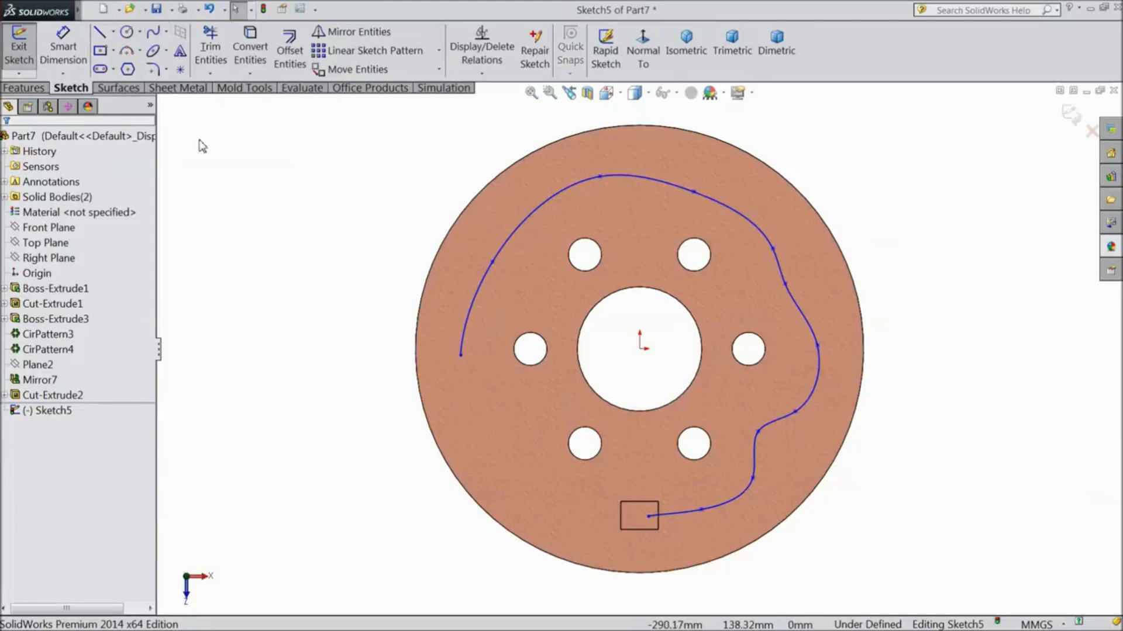
{"action": "left_click_drag", "start_coordinate": [462, 356], "coordinate": [543, 486]}
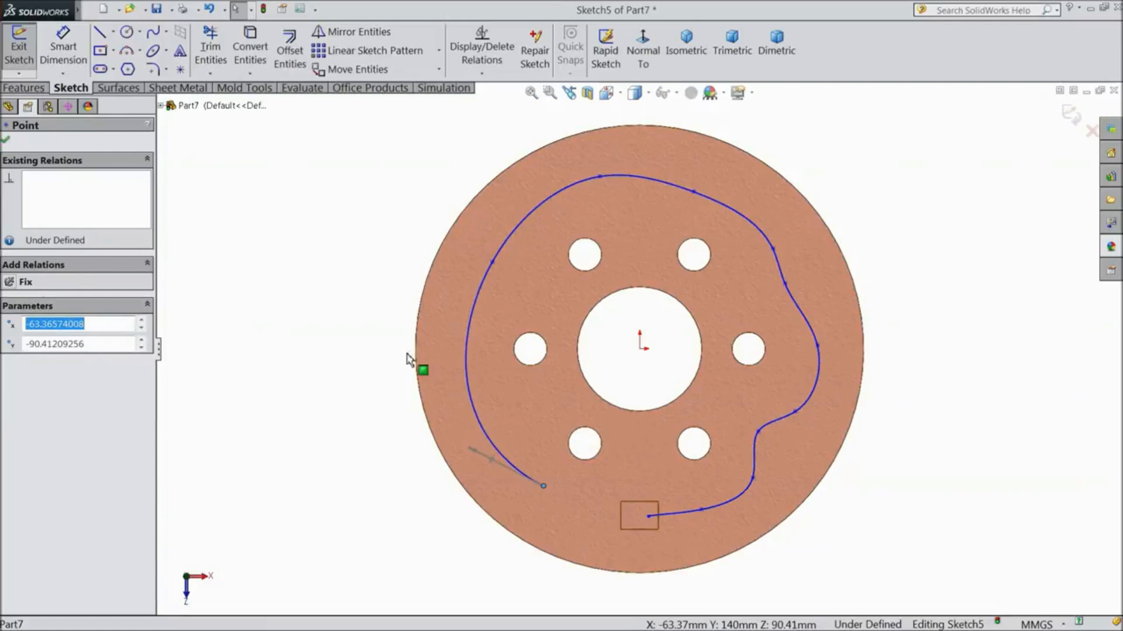
{"action": "left_click", "coordinate": [8, 142]}
{"action": "middle_click_drag", "start_coordinate": [272, 383], "coordinate": [273, 311]}
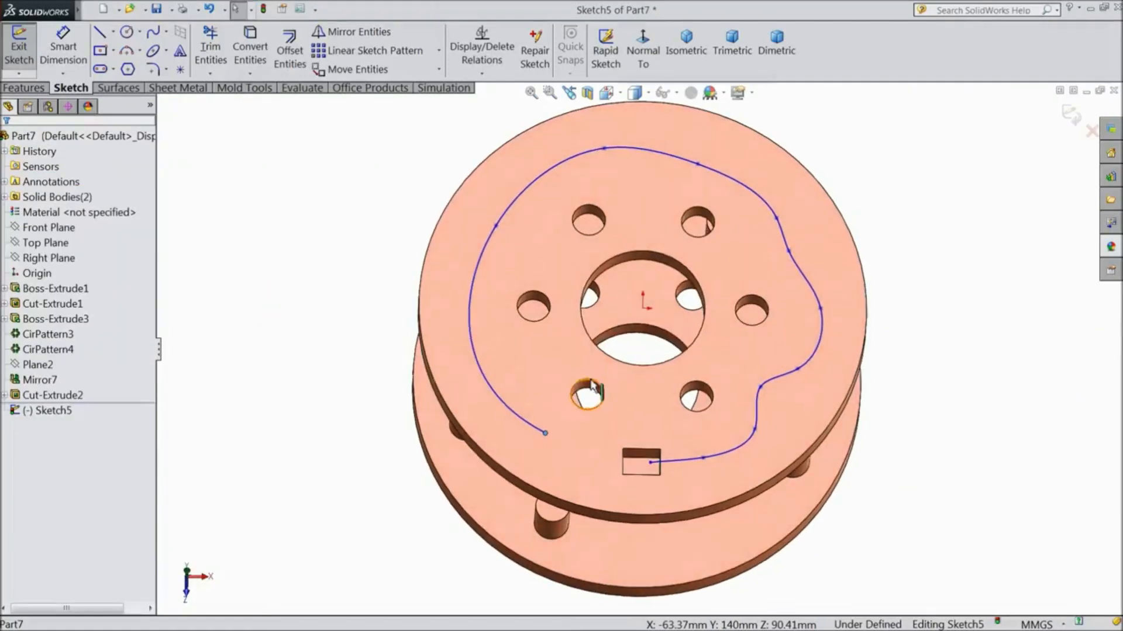
{"action": "scroll", "coordinate": [658, 357], "scroll_direction": "up", "scroll_amount": 1}
{"action": "scroll", "coordinate": [732, 349], "scroll_direction": "down", "scroll_amount": 1}
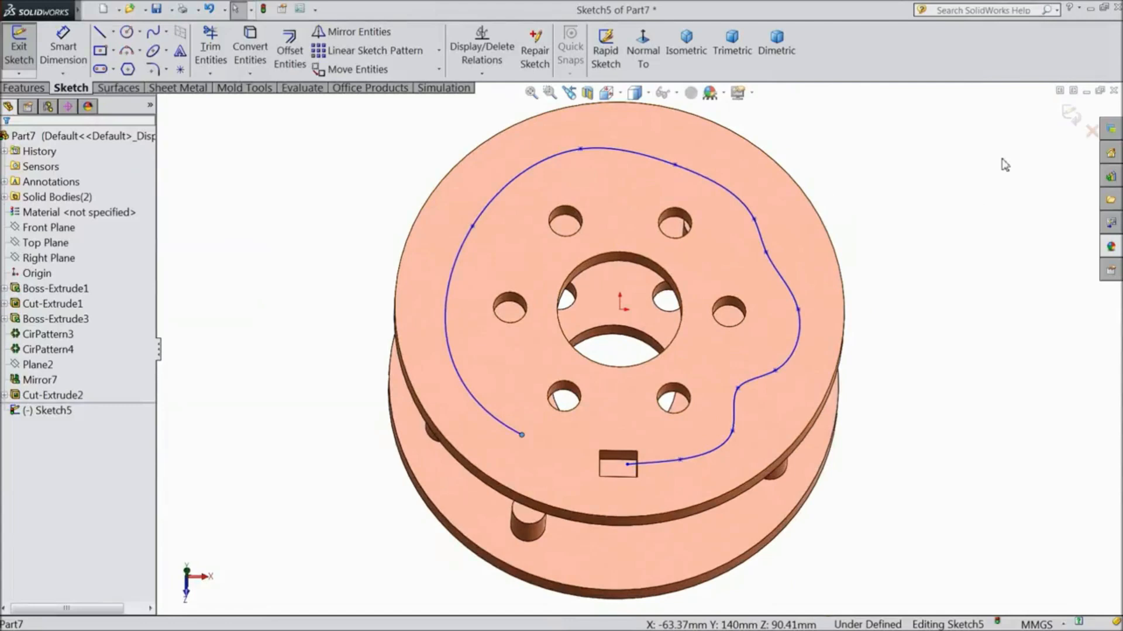
{"action": "left_click", "coordinate": [1071, 116]}
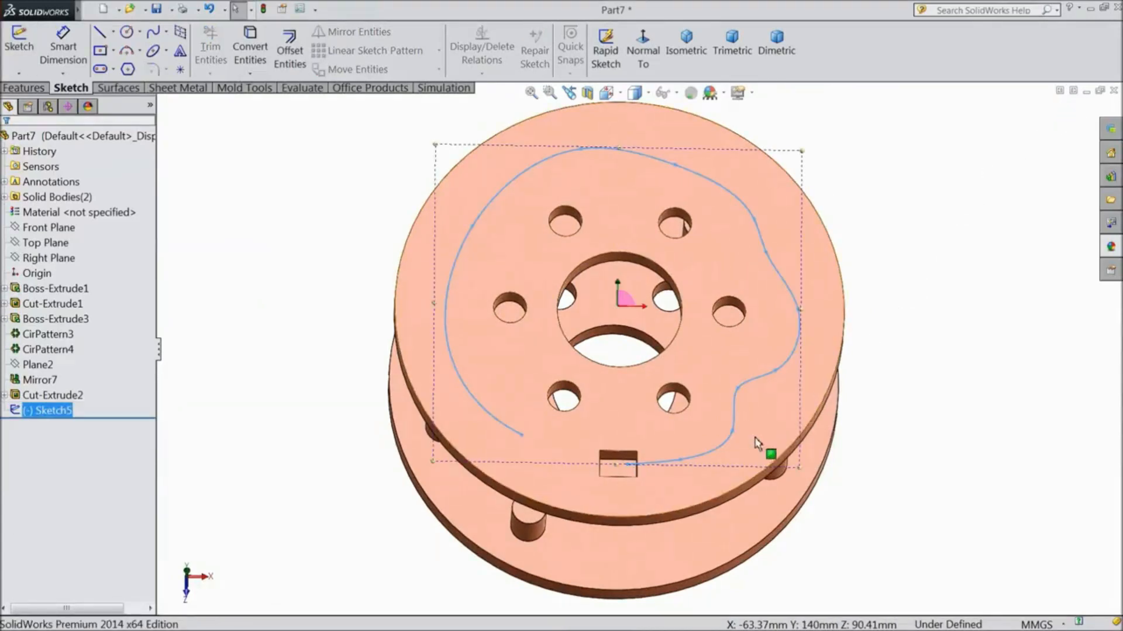
Step: Start a Curve Driven Pattern along the spline sketch with 20 instances, using the rectangular cut Cut-Extrude2 as the feature to pattern
{"action": "mouse_move", "coordinate": [744, 389]}
{"action": "middle_mouse_down"}
{"action": "mouse_move", "coordinate": [910, 357]}
{"action": "mouse_move", "coordinate": [901, 287]}
{"action": "middle_mouse_up"}
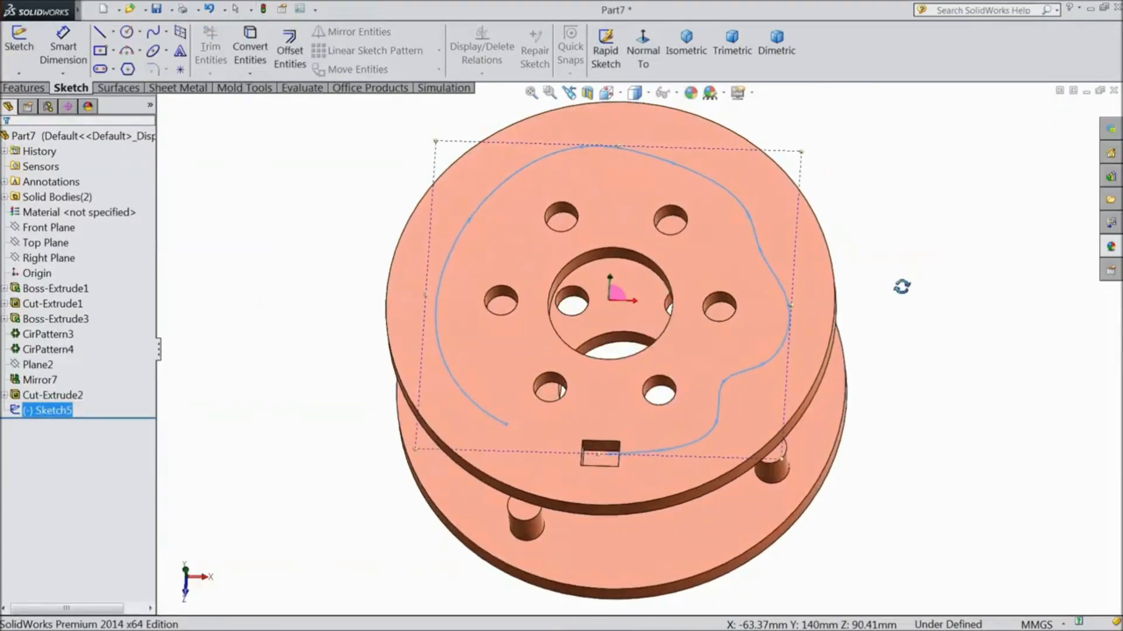
{"action": "left_click", "coordinate": [46, 91]}
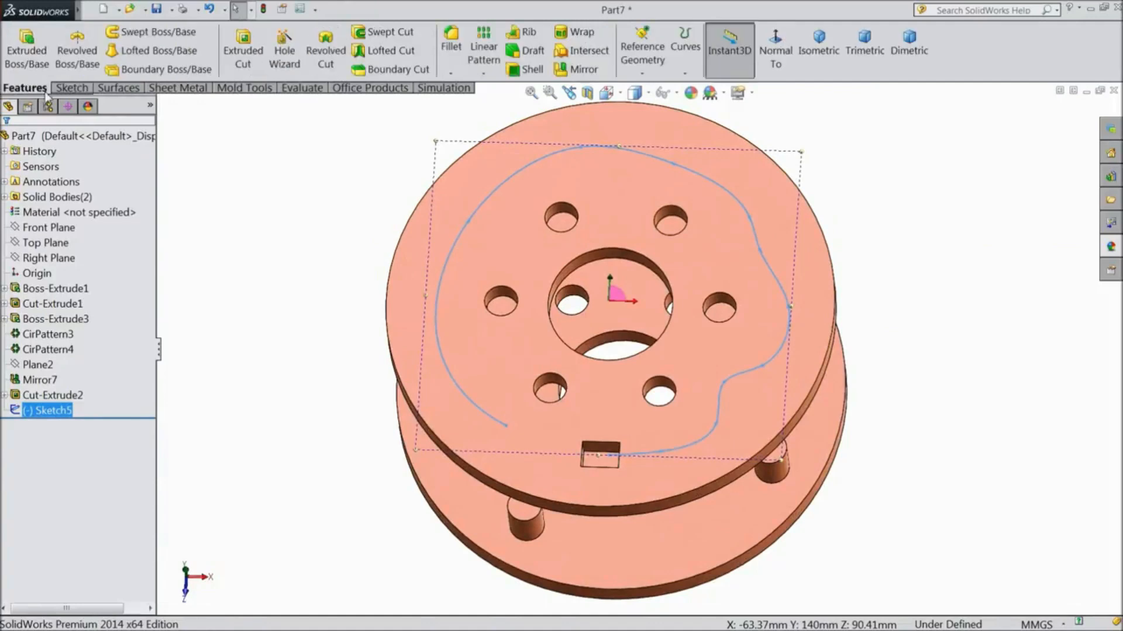
{"action": "left_click", "coordinate": [483, 73]}
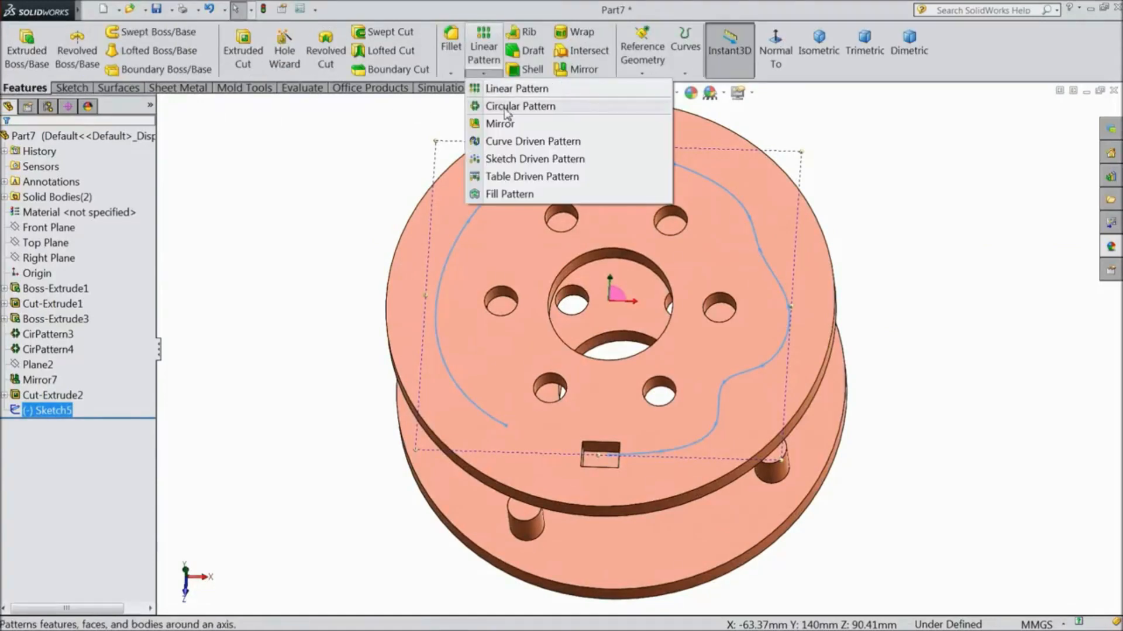
{"action": "left_click", "coordinate": [517, 143]}
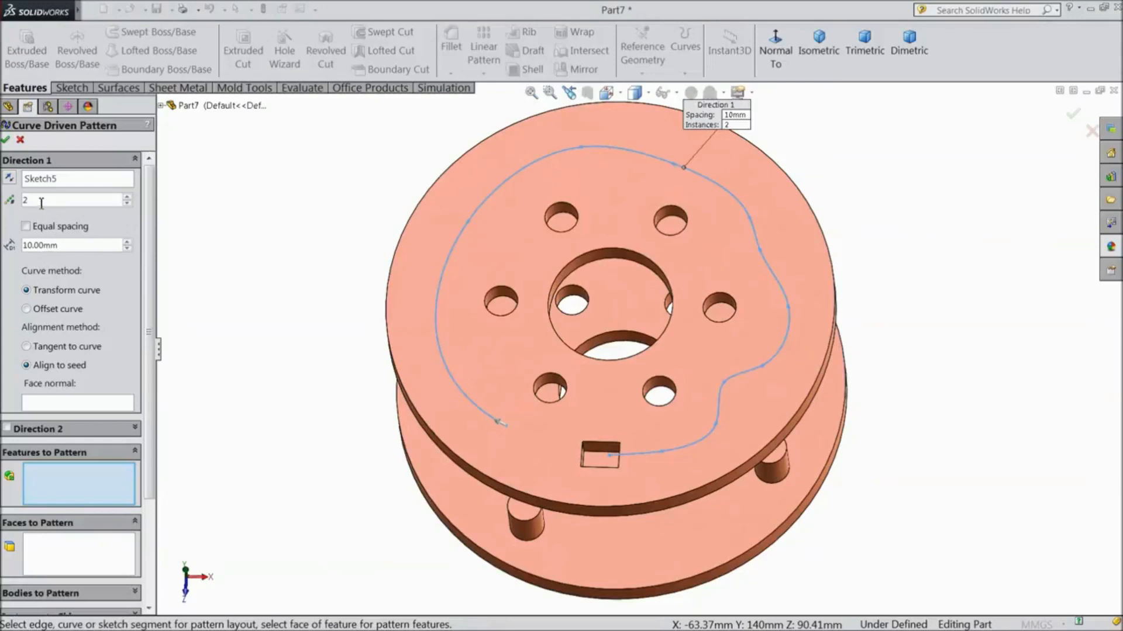
{"action": "left_click_drag", "start_coordinate": [34, 202], "coordinate": [18, 198]}
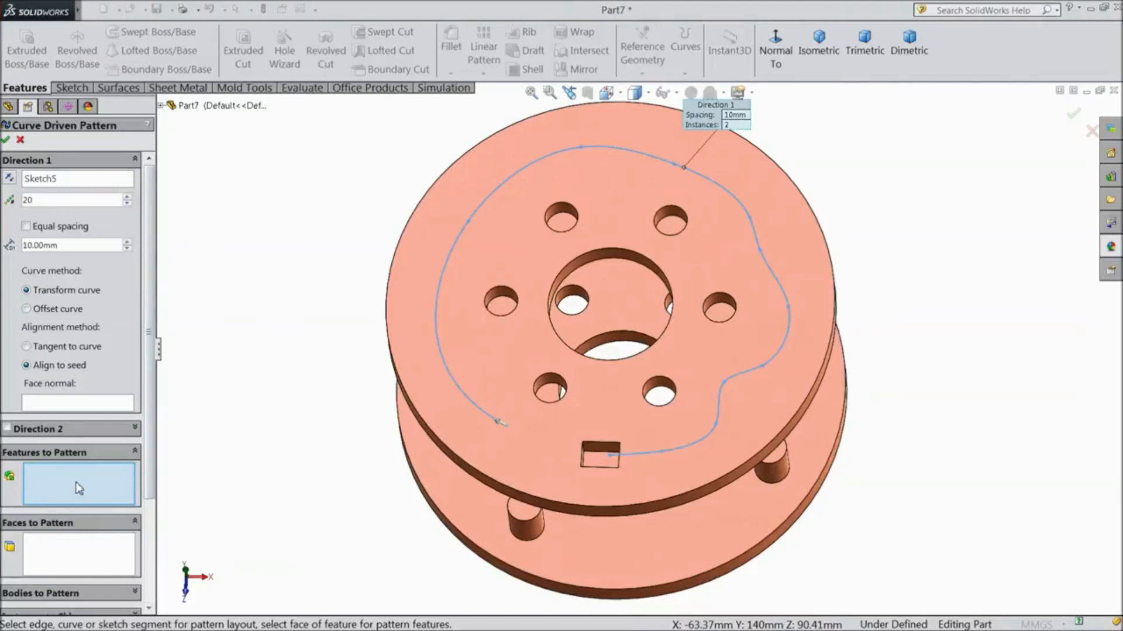
{"action": "scroll", "coordinate": [594, 459], "scroll_direction": "down", "scroll_amount": 4}
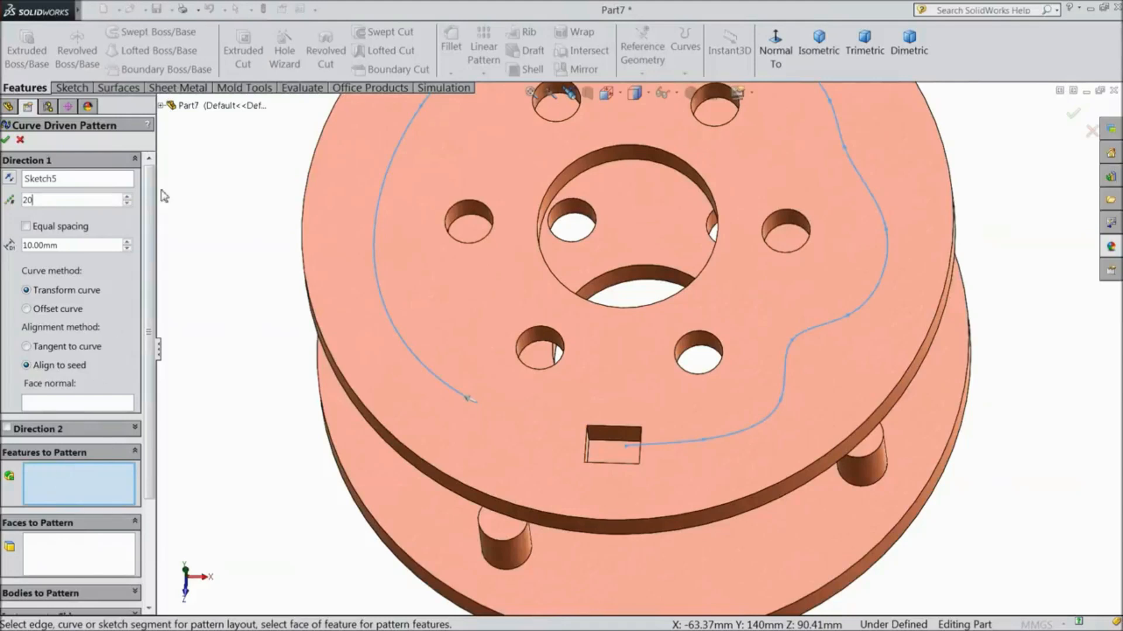
{"action": "left_click", "coordinate": [161, 106]}
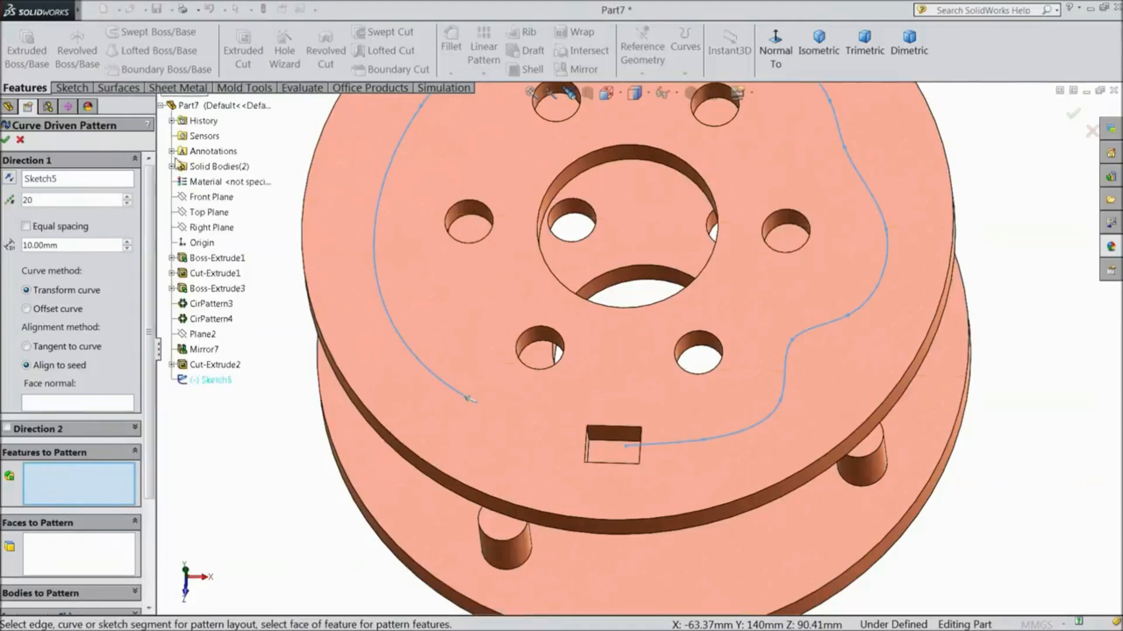
{"action": "left_click", "coordinate": [210, 366]}
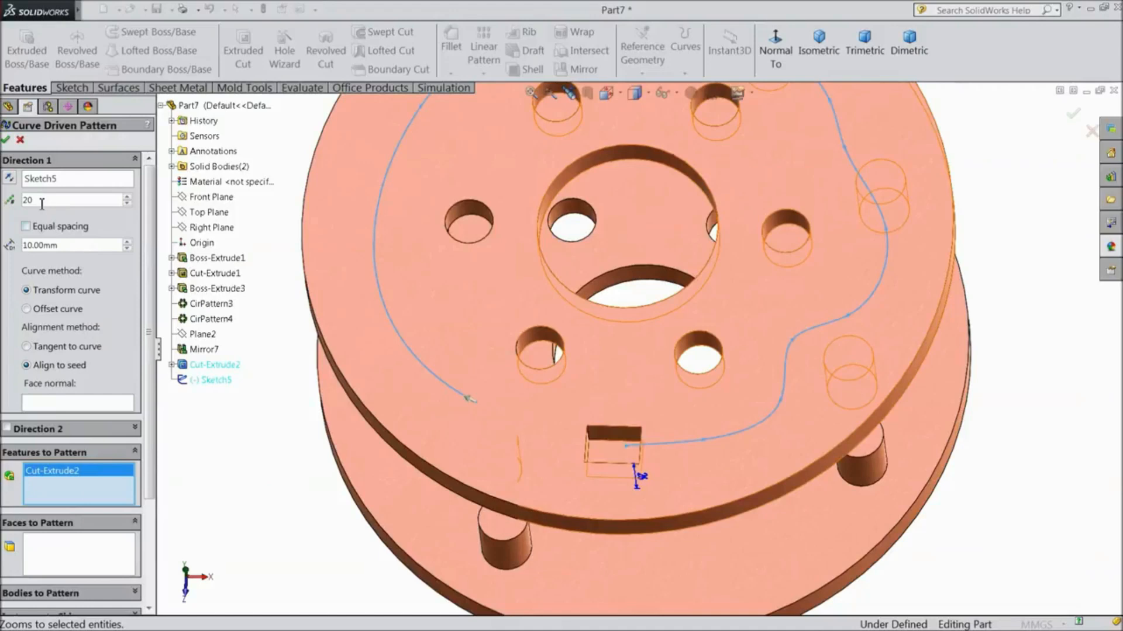
Step: Set the curve pattern to 10 instances with a spacing of 20 mm, leaving equal spacing off
{"action": "left_click_drag", "start_coordinate": [38, 201], "coordinate": [17, 202]}
{"action": "type", "text": "10"}
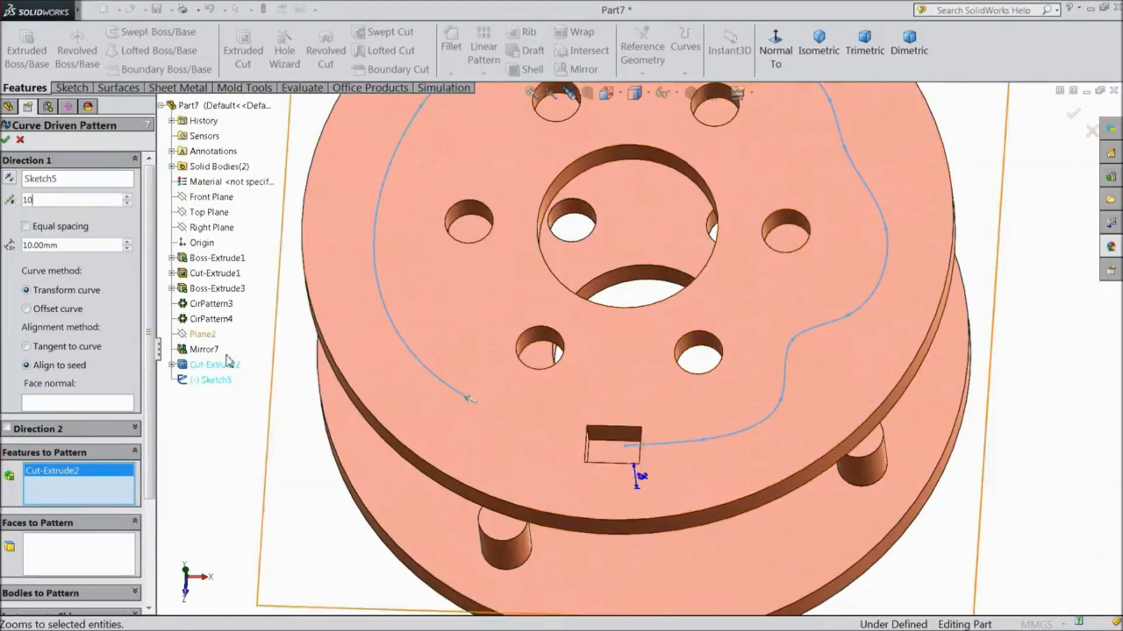
{"action": "type", "text": "f"}
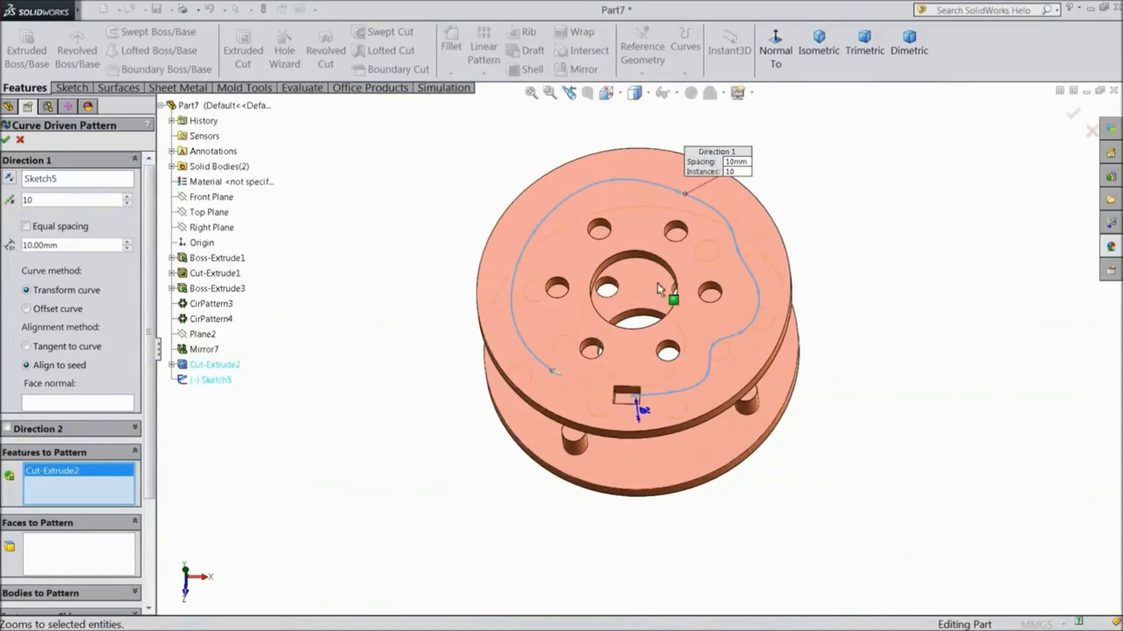
{"action": "scroll", "coordinate": [659, 288], "scroll_direction": "down", "scroll_amount": 3}
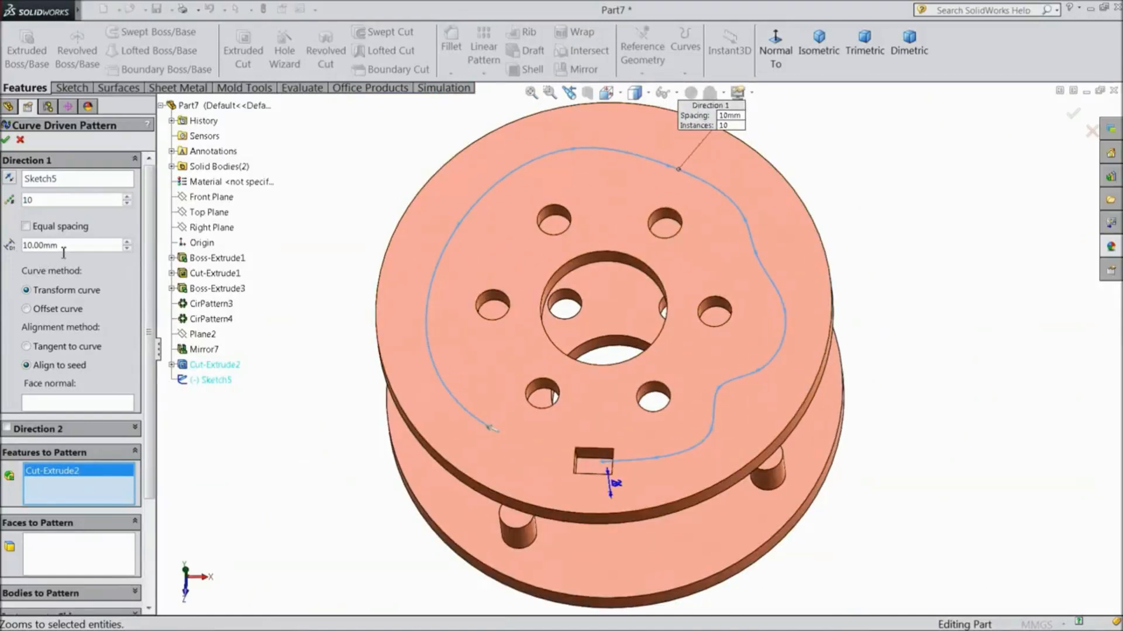
{"action": "left_click", "coordinate": [25, 226]}
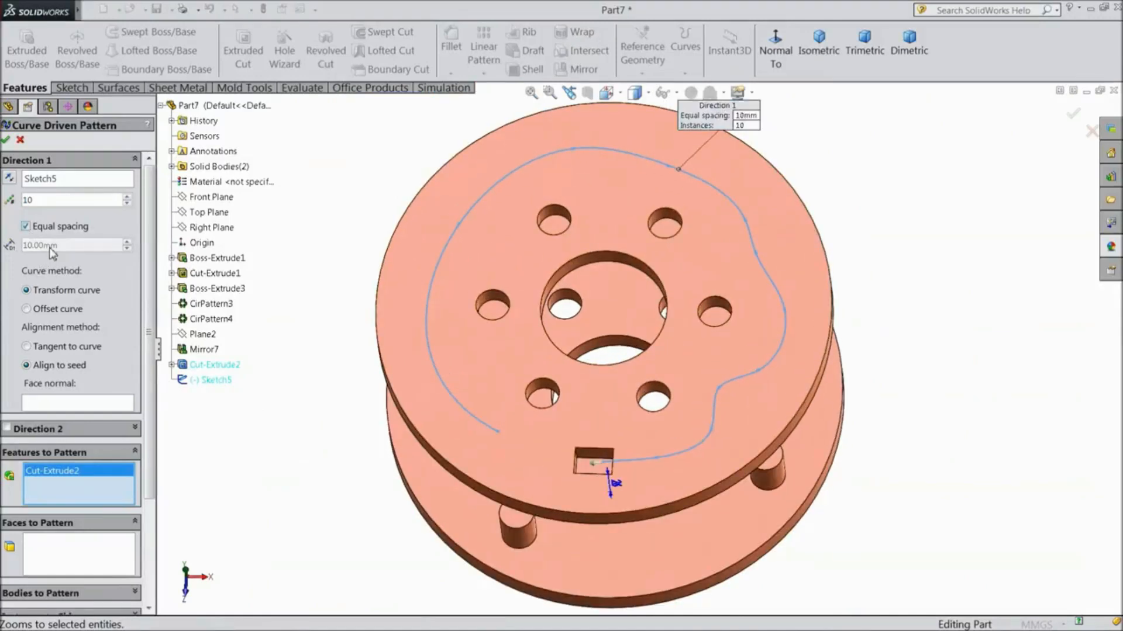
{"action": "left_click", "coordinate": [25, 226]}
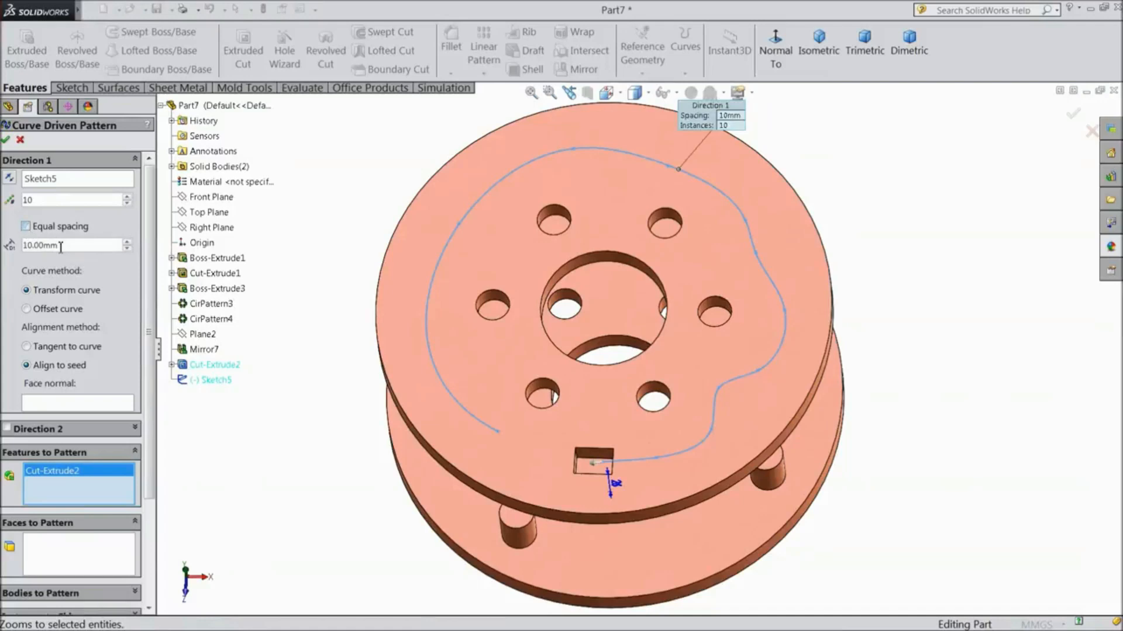
{"action": "type", "text": "20"}
{"action": "key", "text": "Return"}
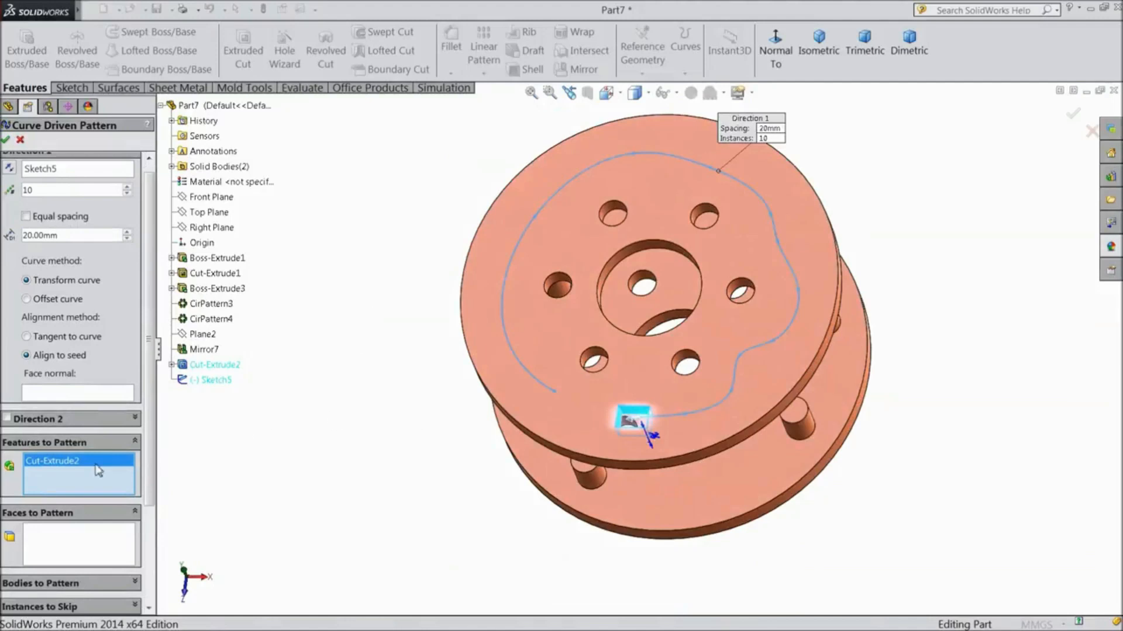
Step: Reverse the pattern direction so the rectangular cutouts follow the spline away from the original cutout
{"action": "left_click", "coordinate": [8, 158]}
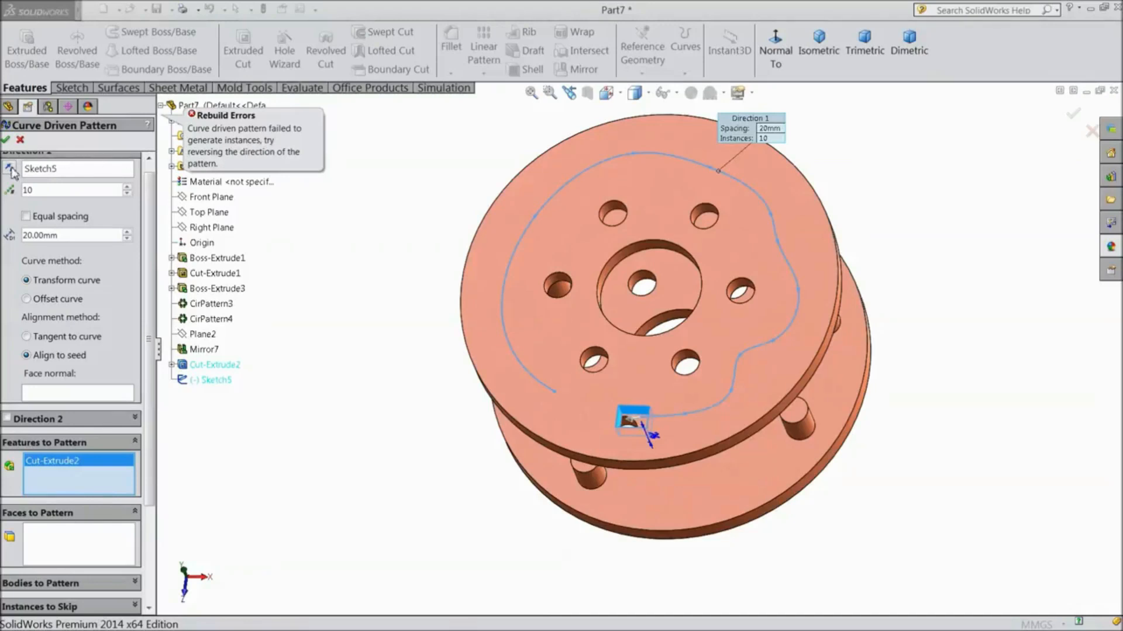
{"action": "left_click_drag", "start_coordinate": [149, 206], "coordinate": [150, 189]}
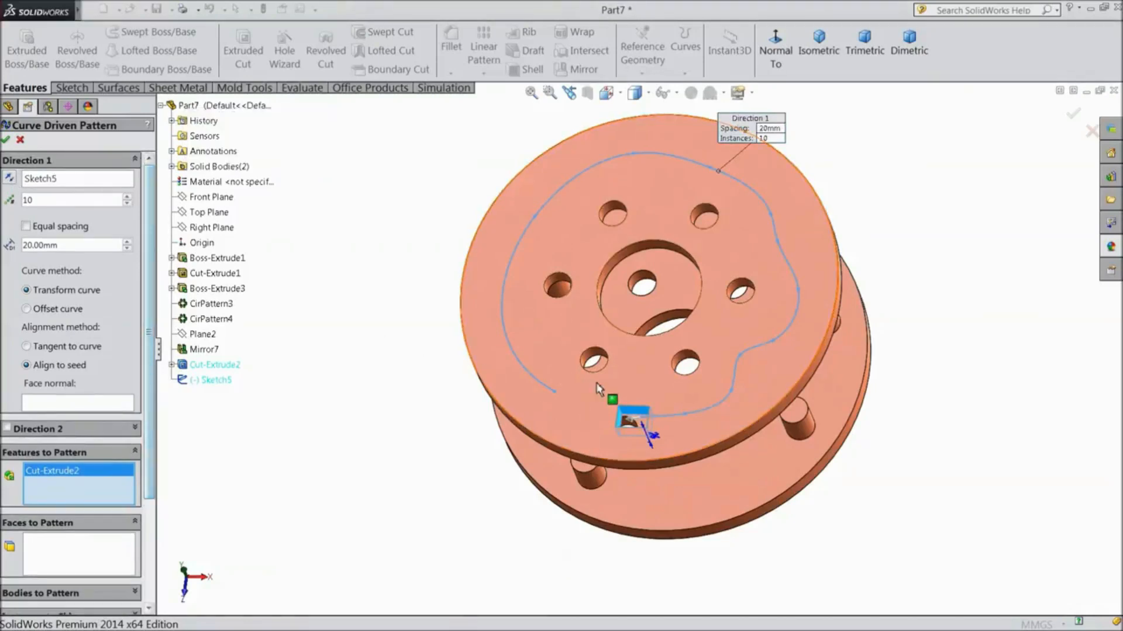
{"action": "scroll", "coordinate": [653, 436], "scroll_direction": "down", "scroll_amount": 2}
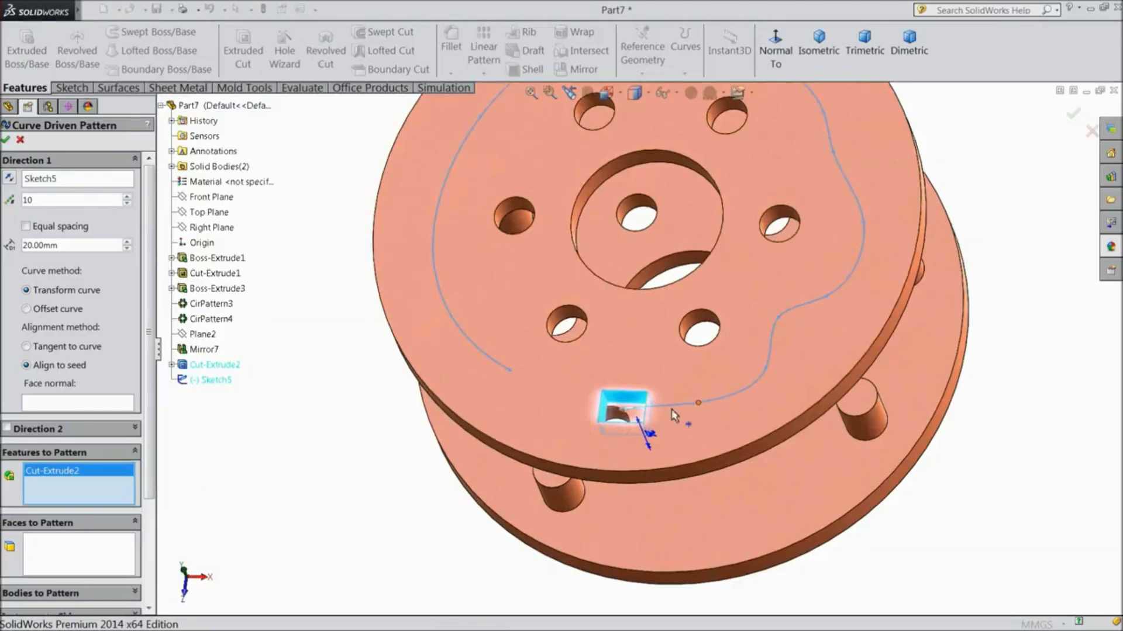
{"action": "left_click", "coordinate": [10, 180]}
{"action": "scroll", "coordinate": [411, 389], "scroll_direction": "up", "scroll_amount": 3}
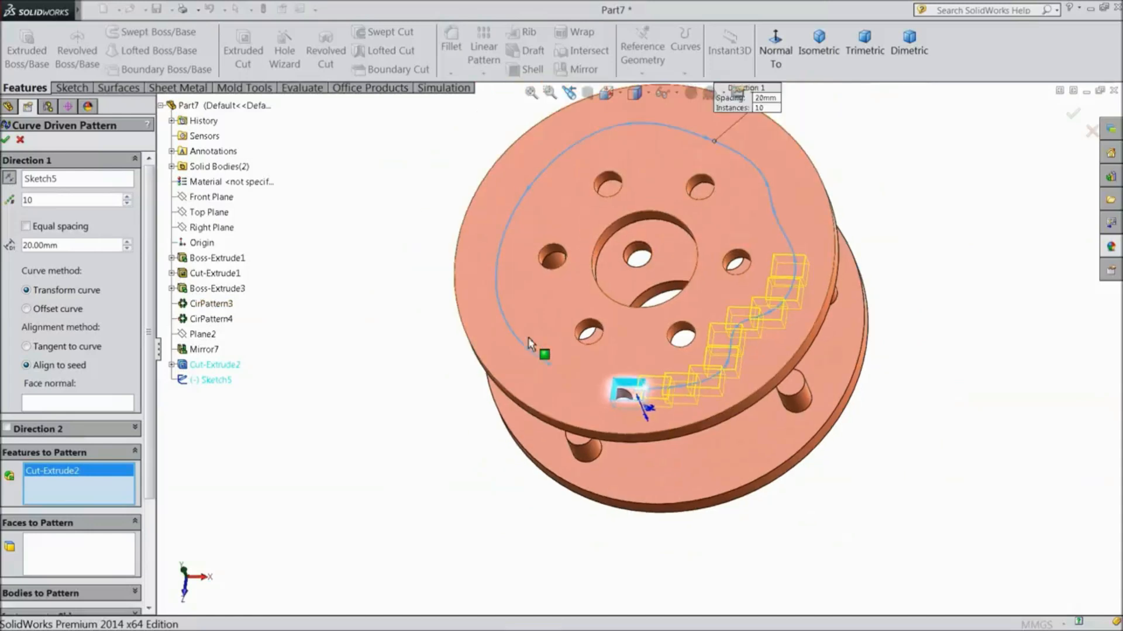
Step: Increase the pattern spacing to 70 mm and accept the Curve Driven Pattern
{"action": "scroll", "coordinate": [628, 203], "scroll_direction": "down", "scroll_amount": 2}
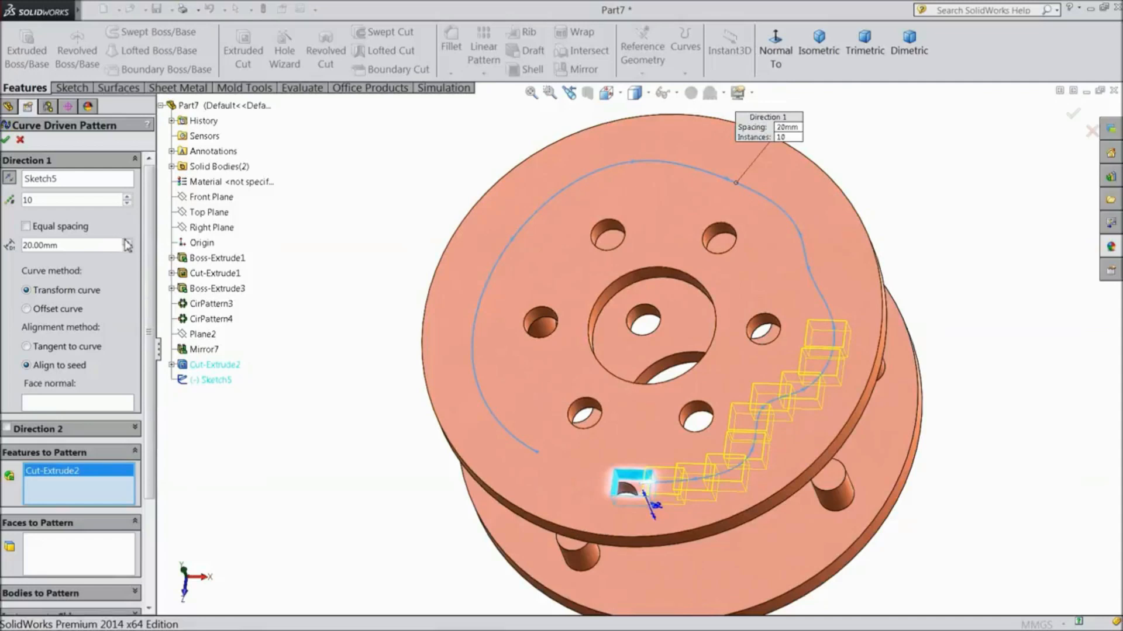
{"action": "left_click", "coordinate": [126, 243]}
{"action": "left_click", "coordinate": [127, 243]}
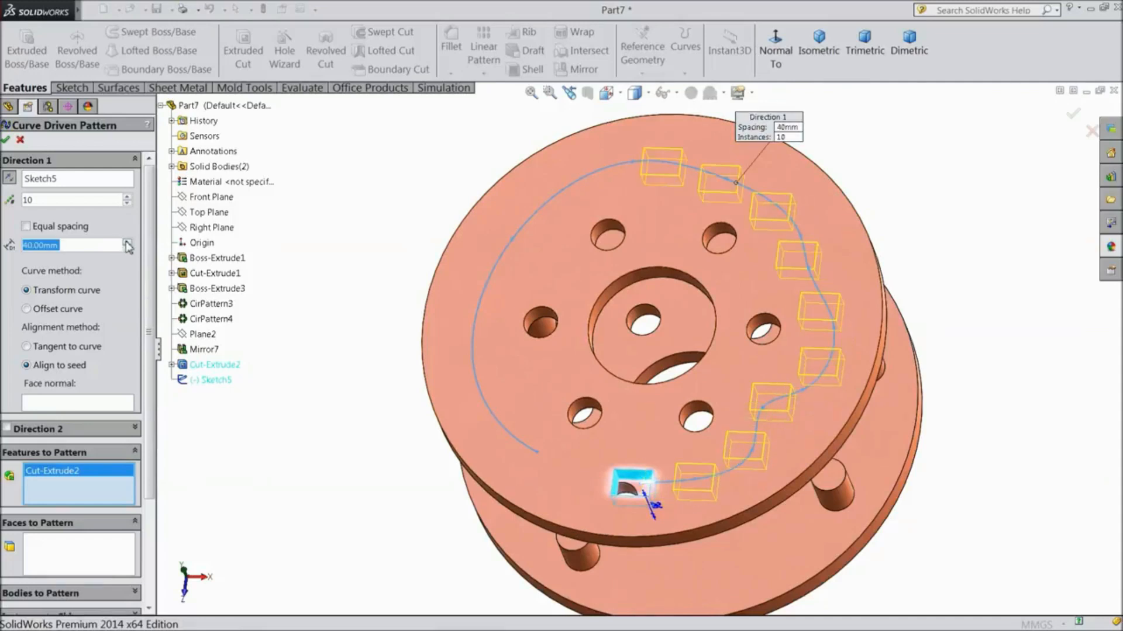
{"action": "left_click", "coordinate": [126, 243]}
{"action": "left_click", "coordinate": [126, 243]}
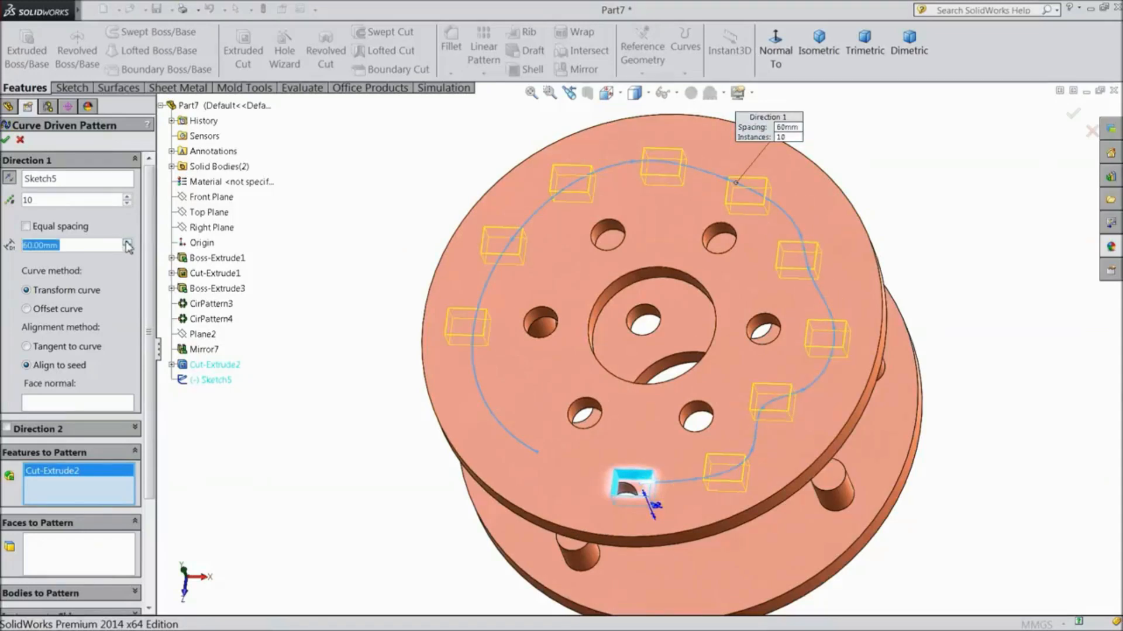
{"action": "left_click", "coordinate": [126, 243]}
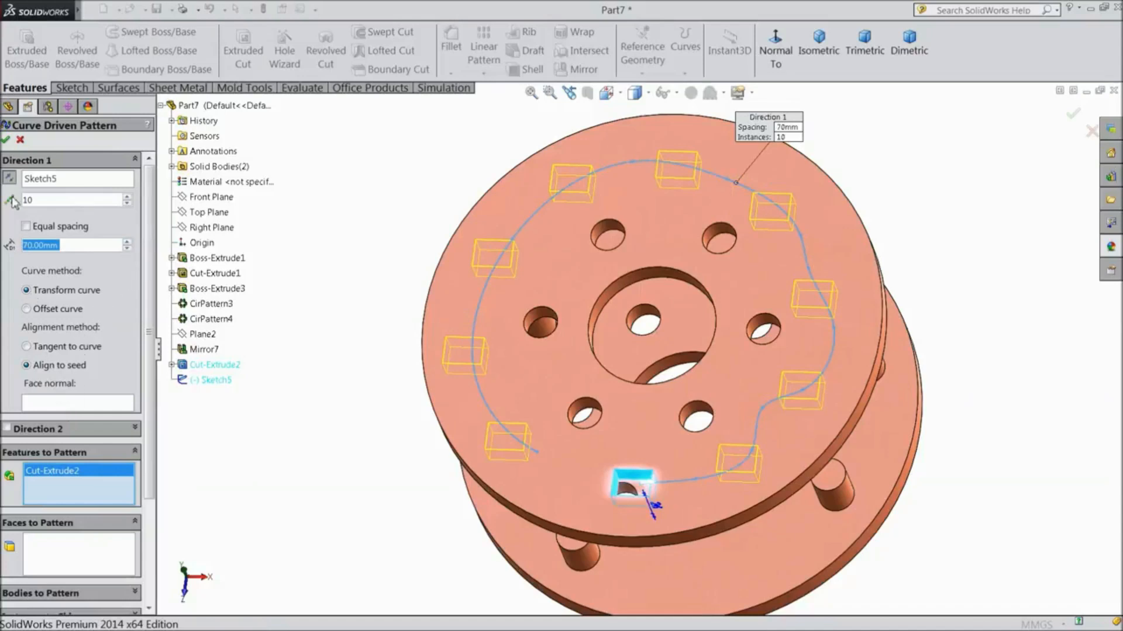
{"action": "left_click", "coordinate": [7, 141]}
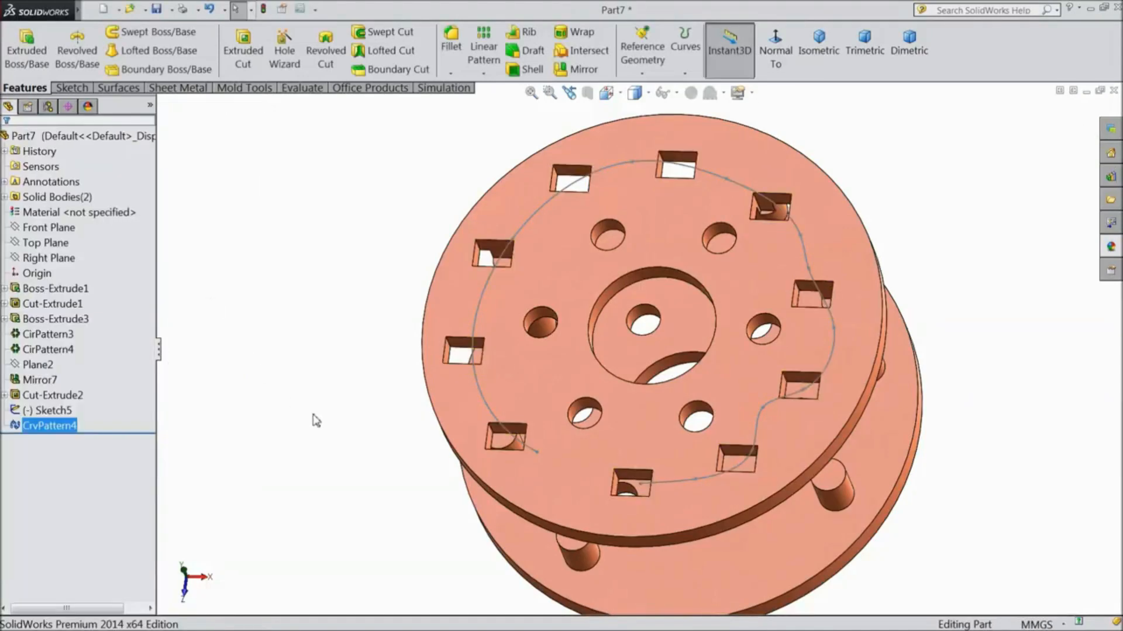
Step: Hide the spline sketch on the upper disc and view the patterned cutouts
{"action": "left_click", "coordinate": [478, 316]}
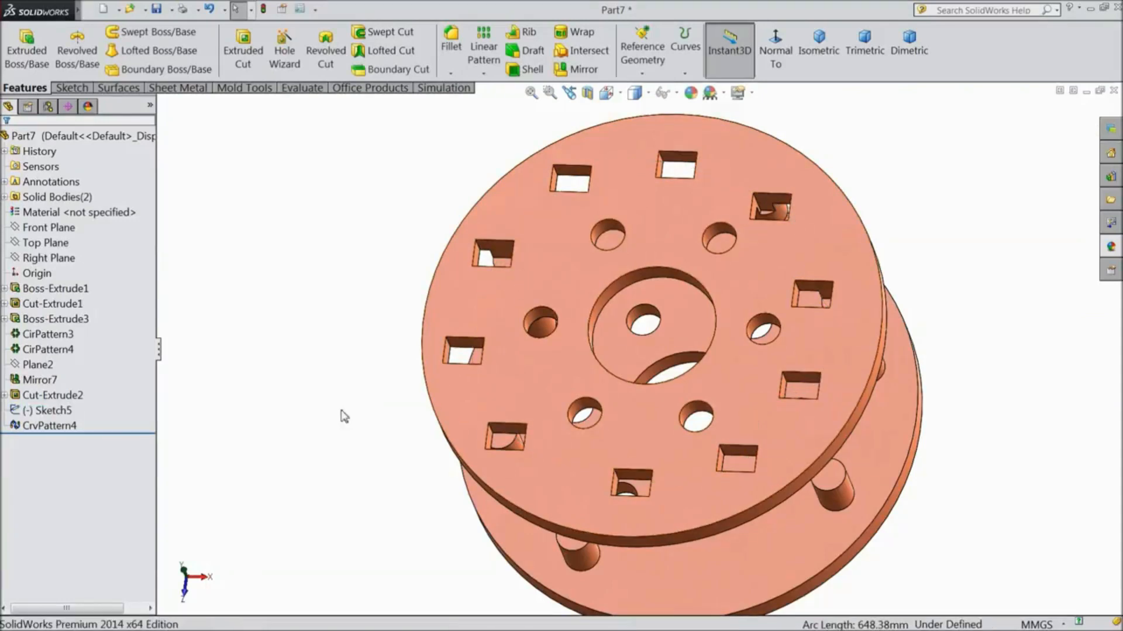
{"action": "middle_click_drag", "start_coordinate": [326, 442], "coordinate": [295, 444]}
{"action": "middle_click_drag", "start_coordinate": [327, 401], "coordinate": [353, 444]}
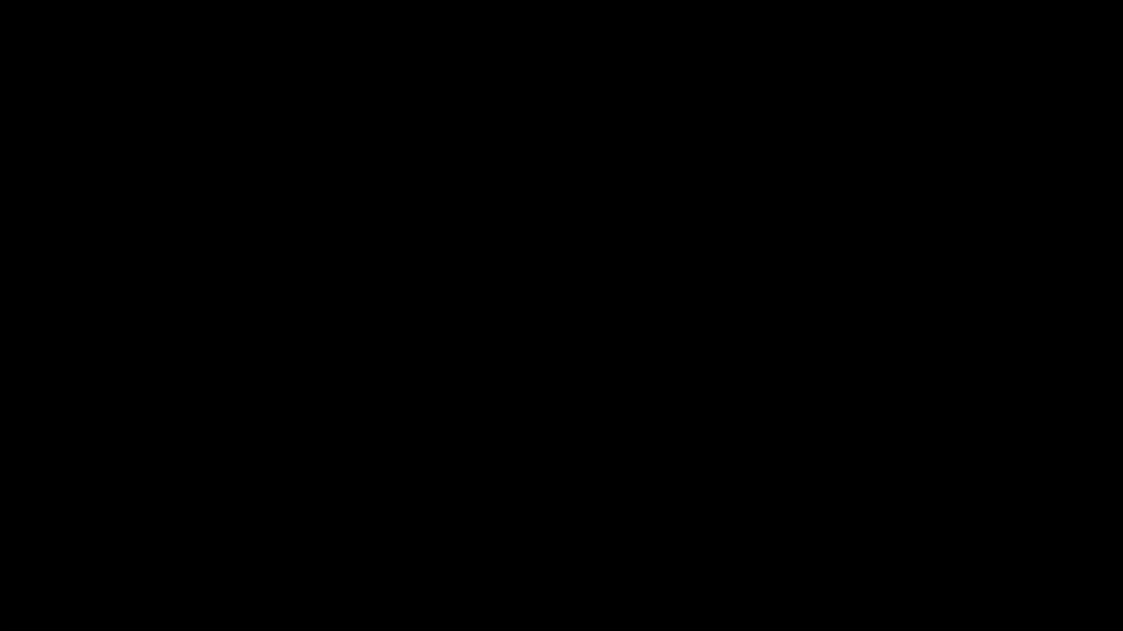